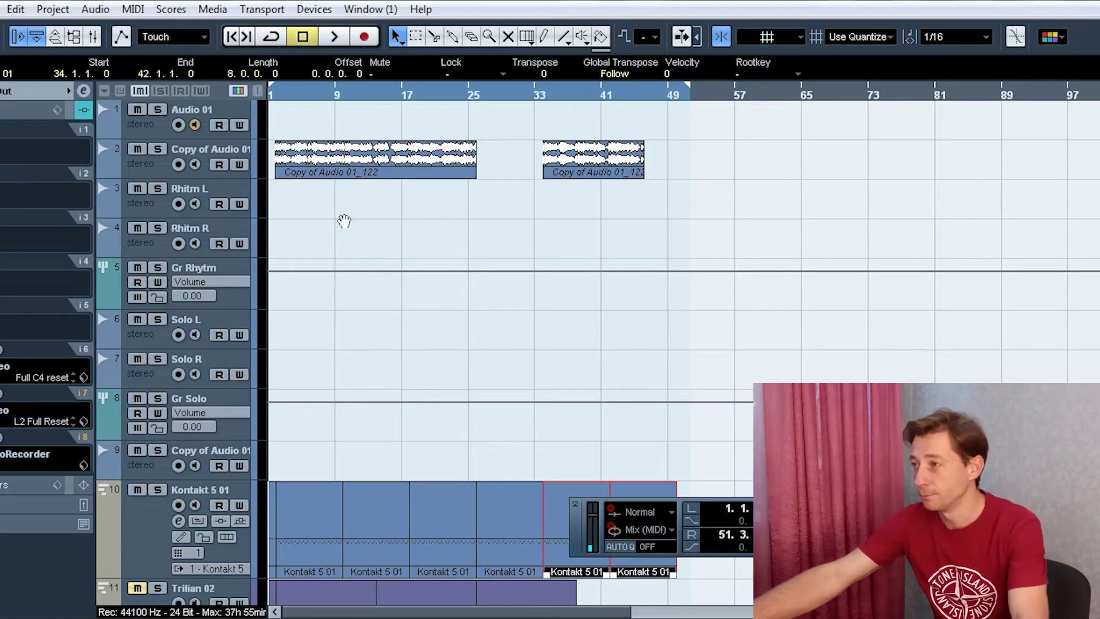
- Play the project from just before bar 2, unmuting the Trilian 02 and HALionOne 03 tracks during playback
left_click_drag(300, 95, 327, 146)
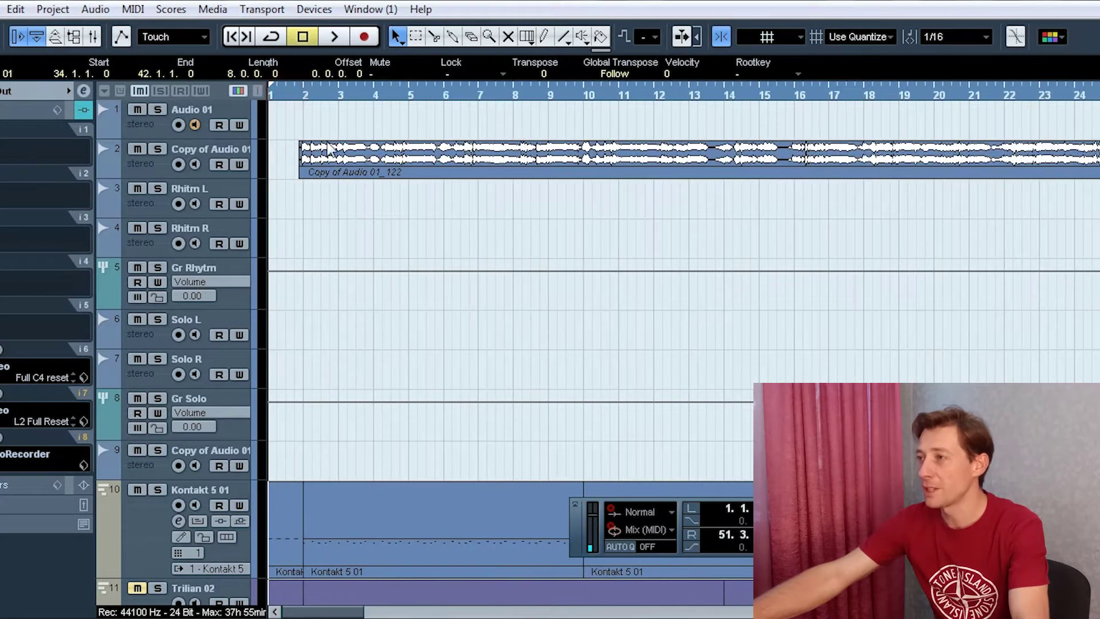
left_click(291, 93)
scroll(465, 290, "down", 8)
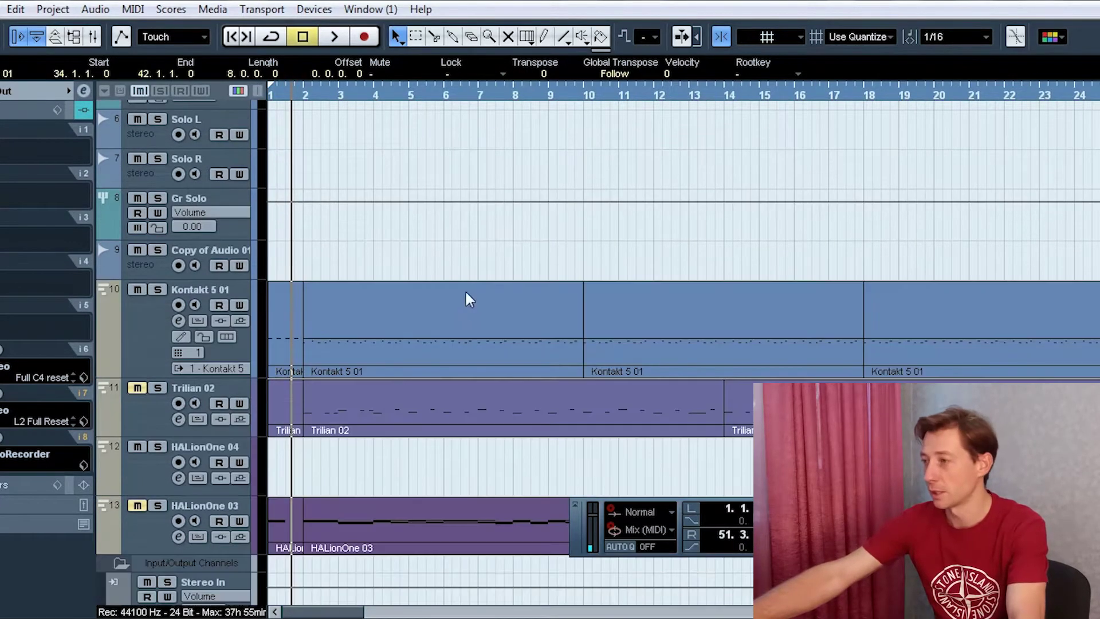
scroll(464, 314, "up", 8)
key("space")
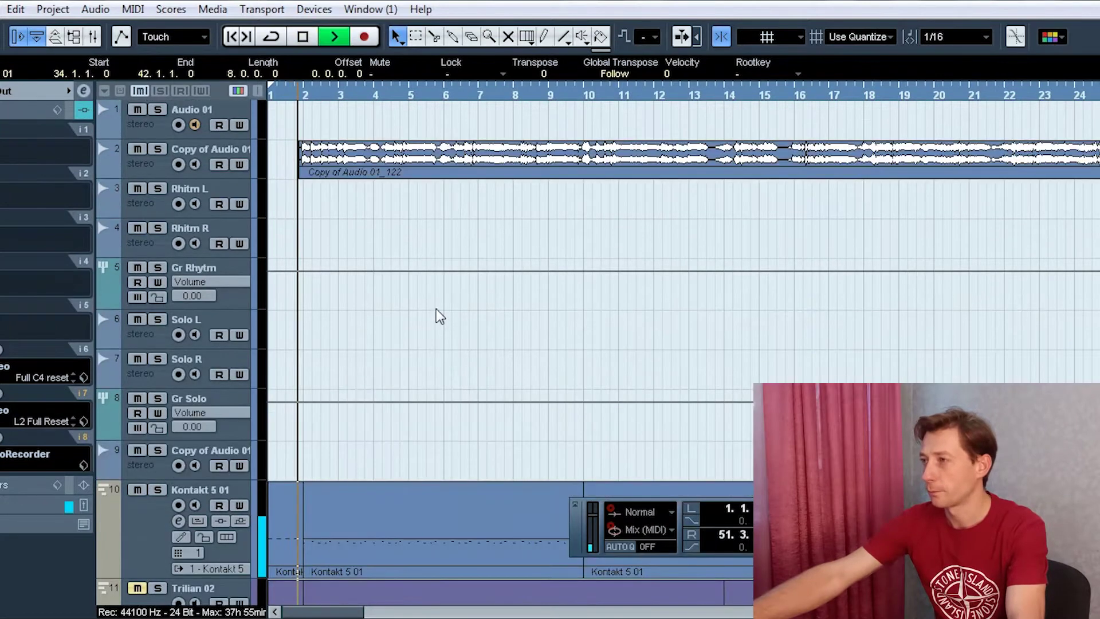
scroll(358, 452, "down", 5)
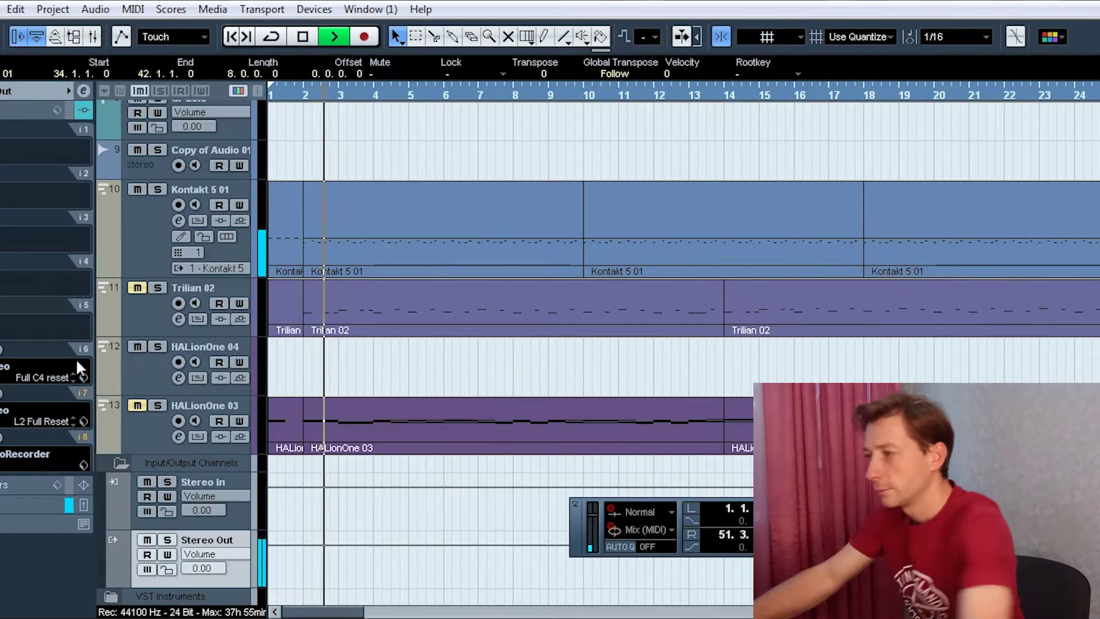
left_click(138, 288)
left_click(139, 405)
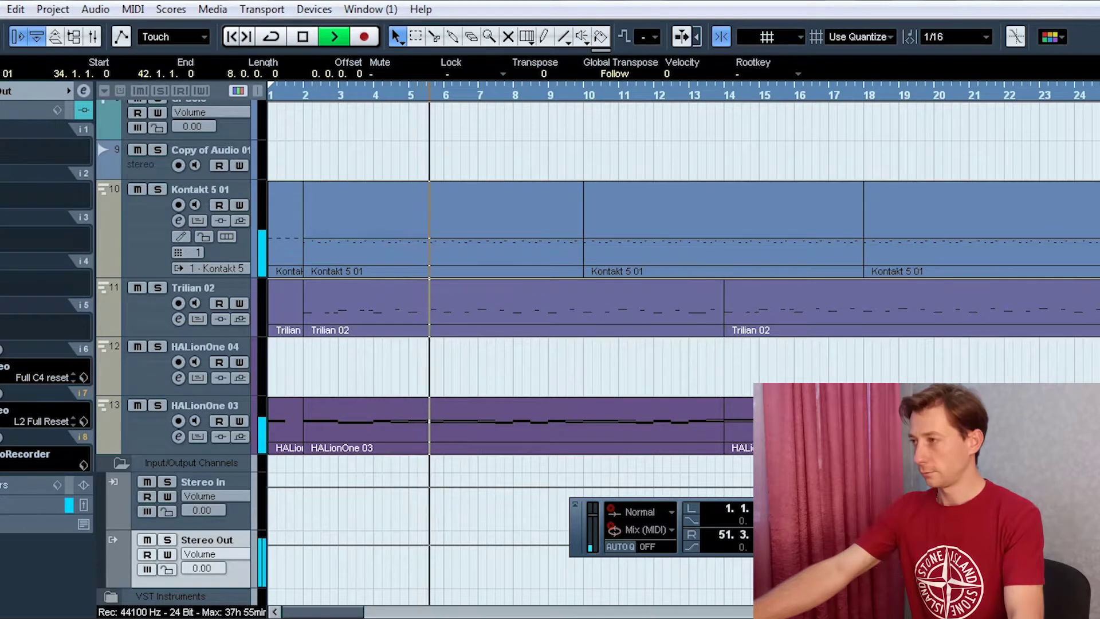
key("space")
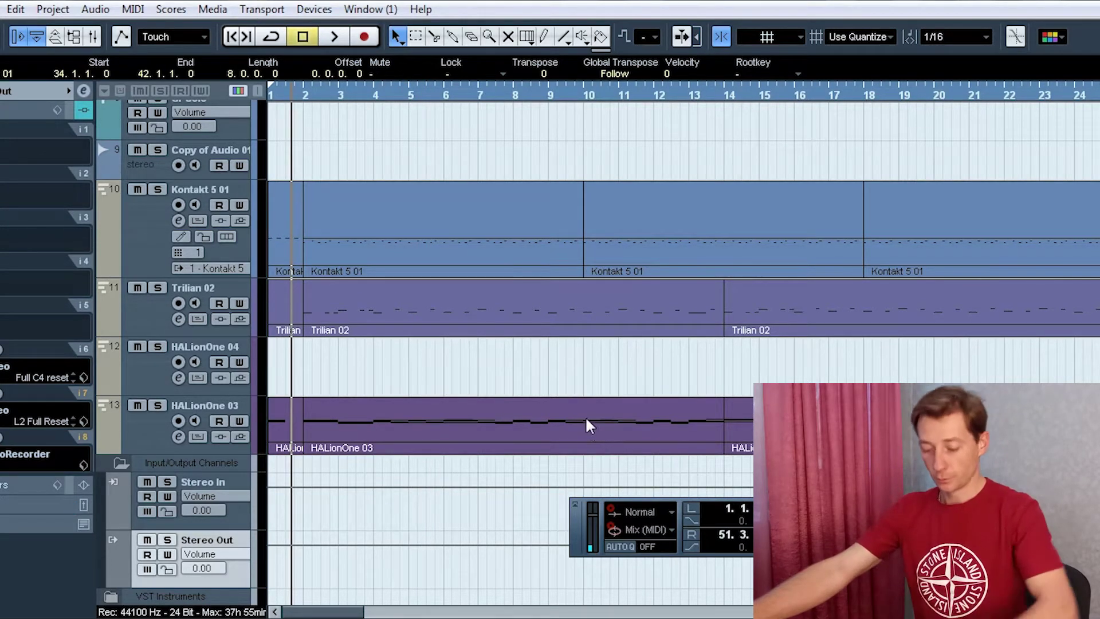
- Select Rhitm L, Rhitm R, Solo L and Solo R in turn, finishing with Rhitm L armed for recording
key("g")
key("g")
scroll(544, 432, "up", 5)
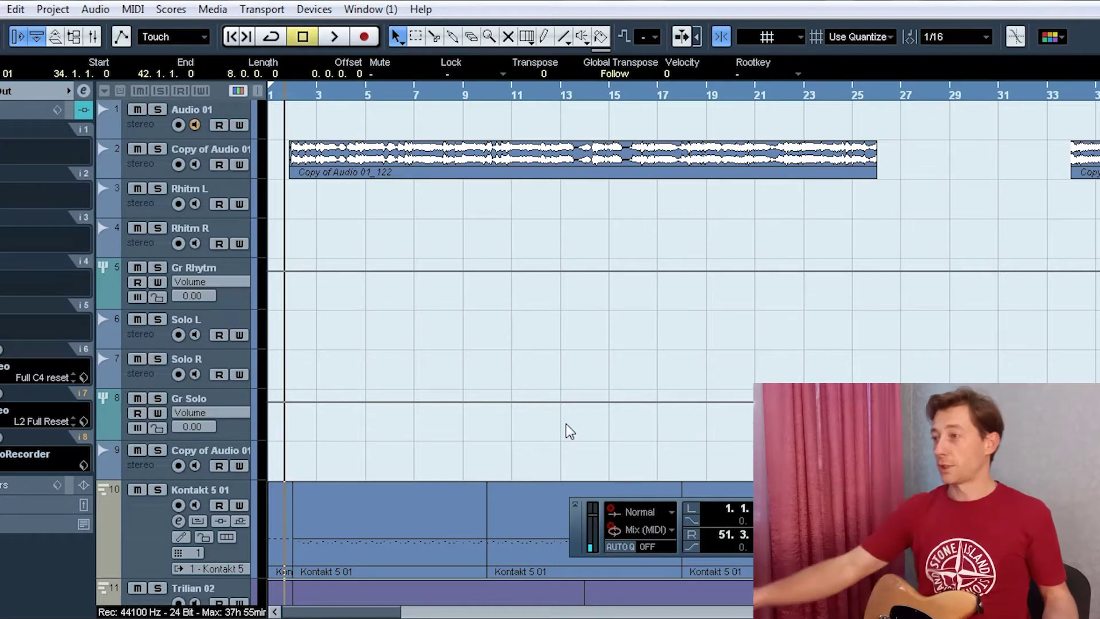
left_click(154, 207)
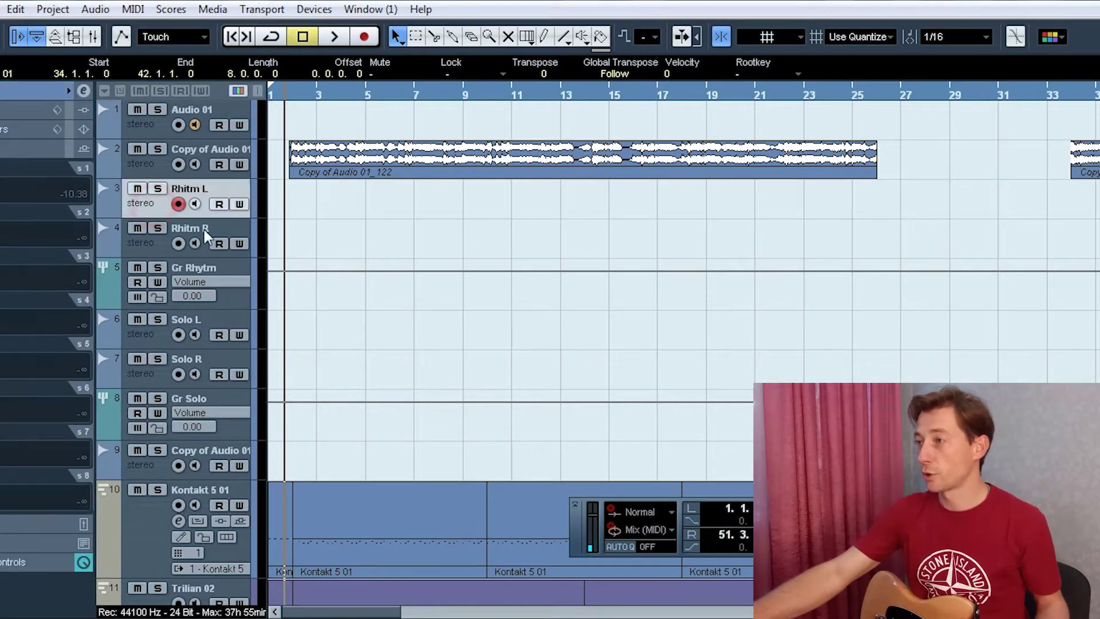
left_click(148, 241)
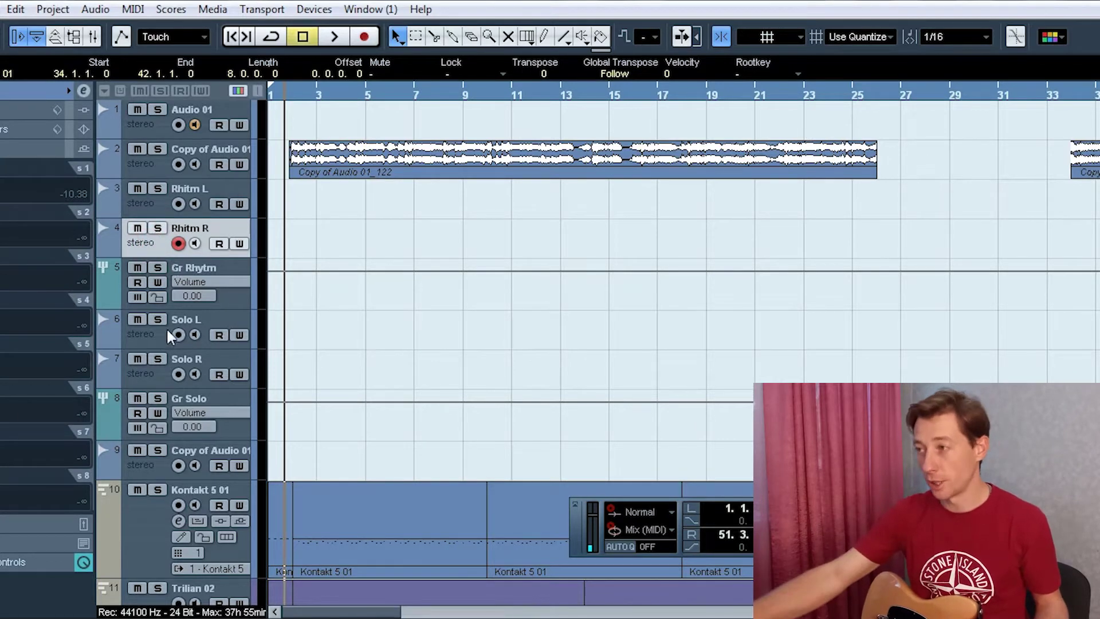
left_click(154, 336)
left_click(151, 379)
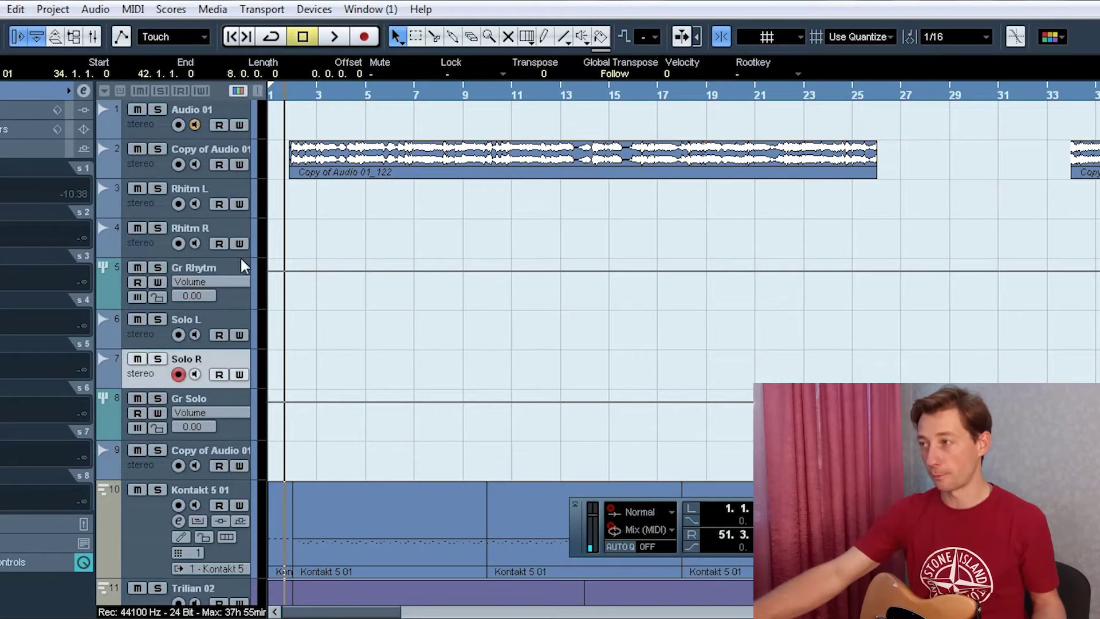
left_click(154, 210)
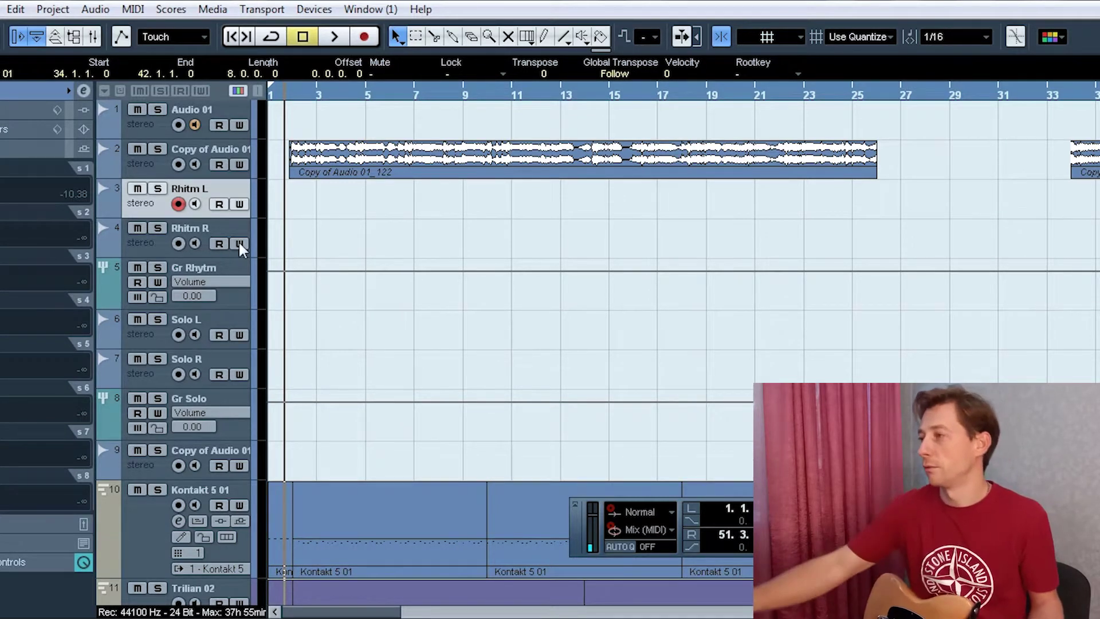
- Hide the transport panel and reposition the Stereo In channel's Guitar Rig 5 window over the project
left_click_drag(899, 258, 786, 197)
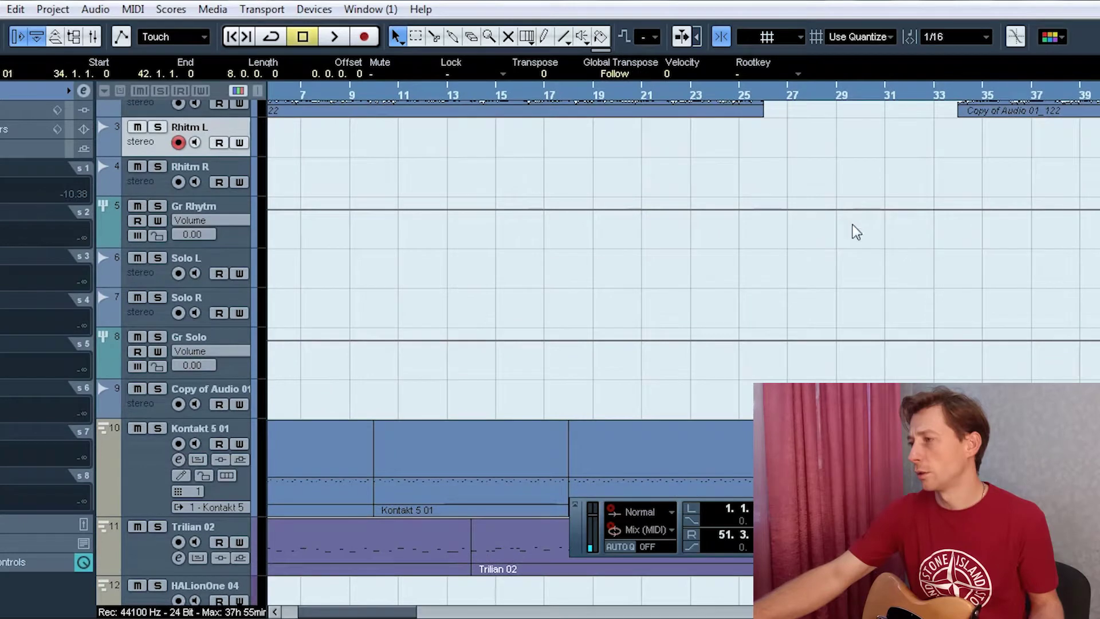
left_click_drag(792, 303, 1025, 219)
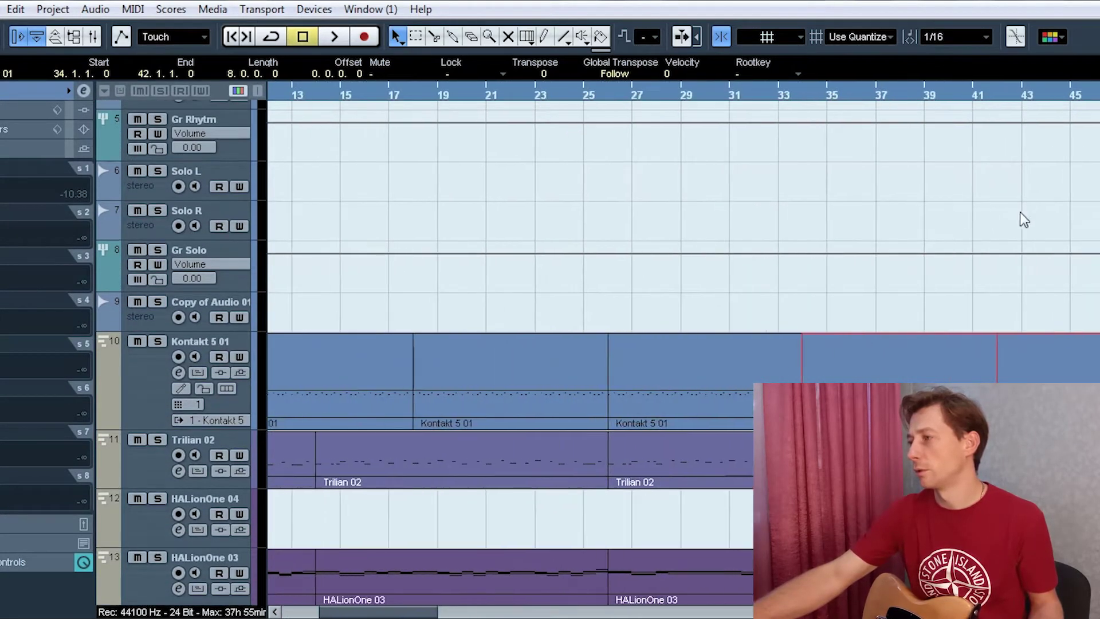
key("F2")
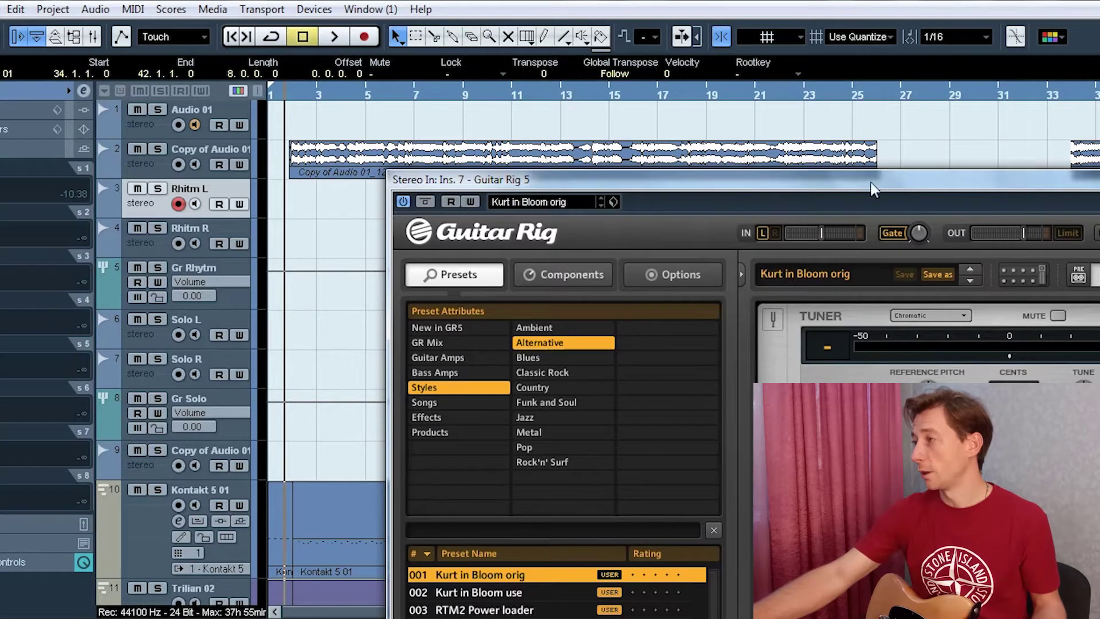
left_click_drag(871, 189, 721, 121)
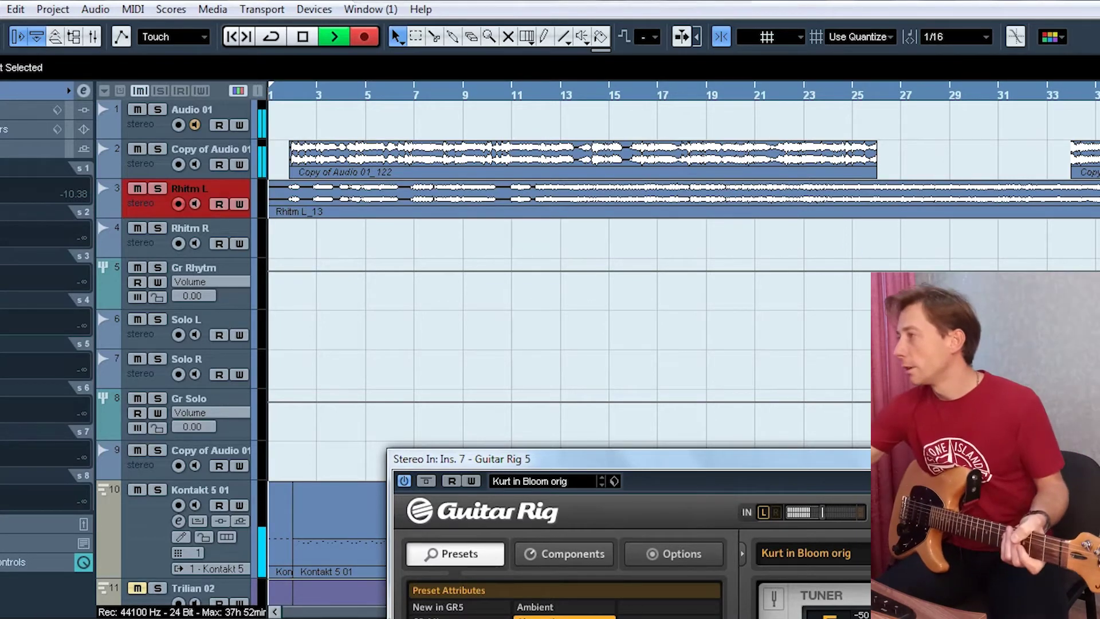
- Stop the first Rhitm L take and punch in a second rhythm guitar take on the same track around bar 33
key("space")
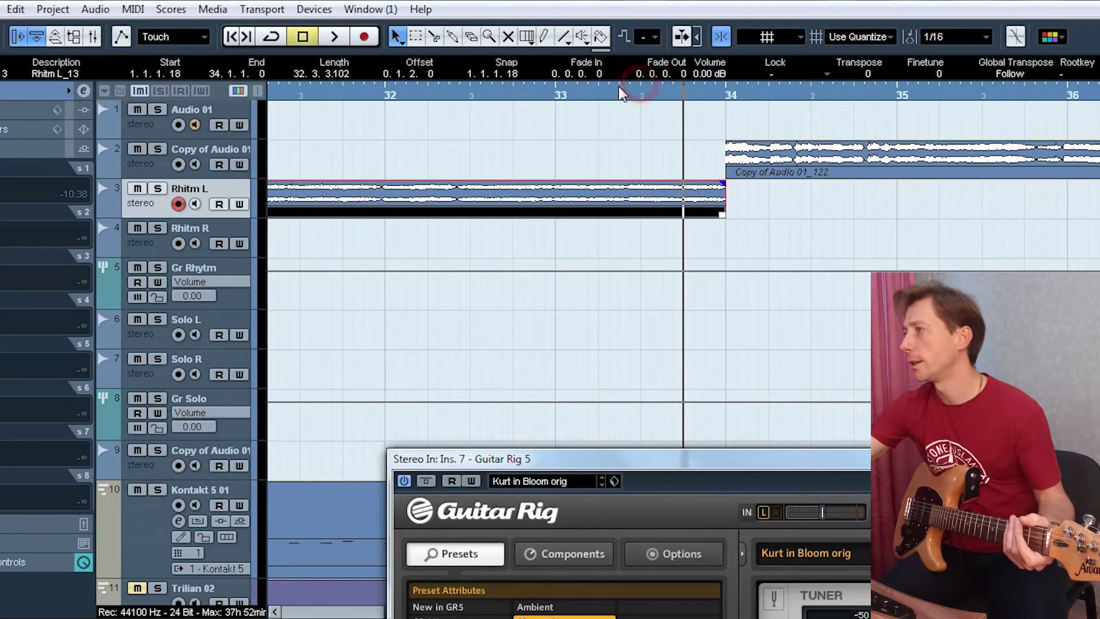
left_click_drag(622, 93, 575, 77)
left_click(569, 96)
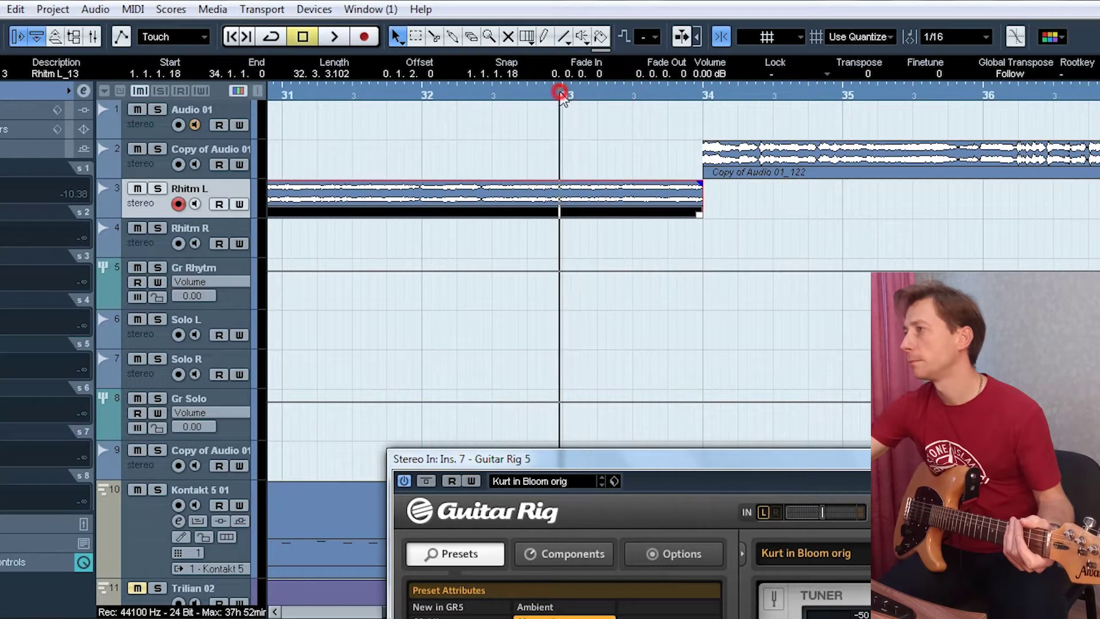
left_click(355, 34)
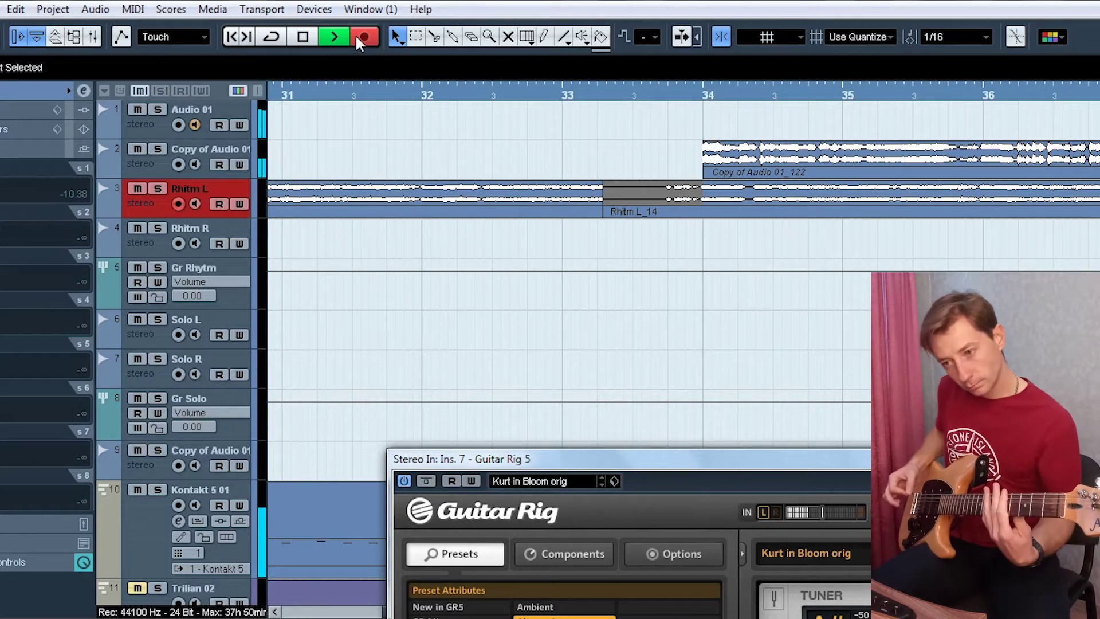
key("space")
- Trim the start of the Rhitm L_14 event so that it begins exactly at bar 34
scroll(786, 185, "down", 5)
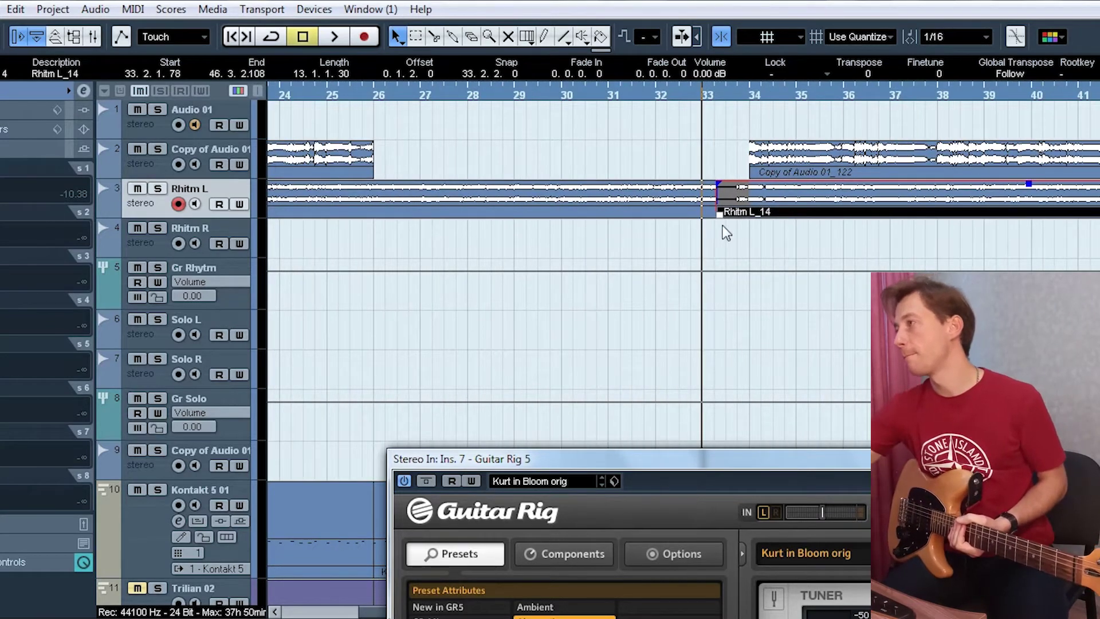
left_click_drag(721, 214, 748, 217)
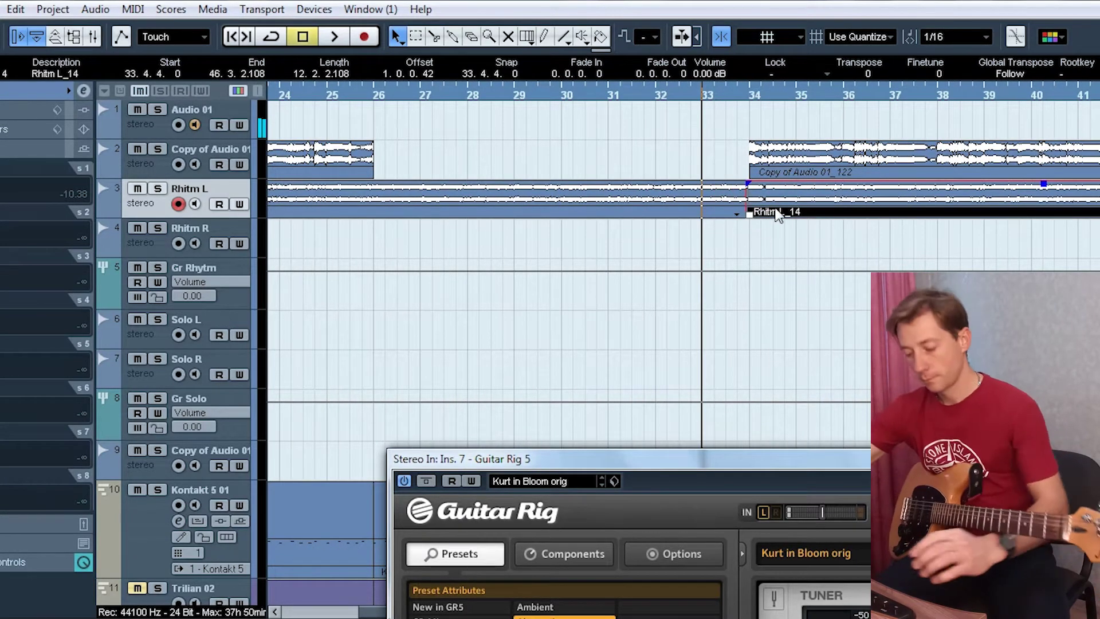
key("h")
key("h")
key("h")
key("h")
key("h")
key("h")
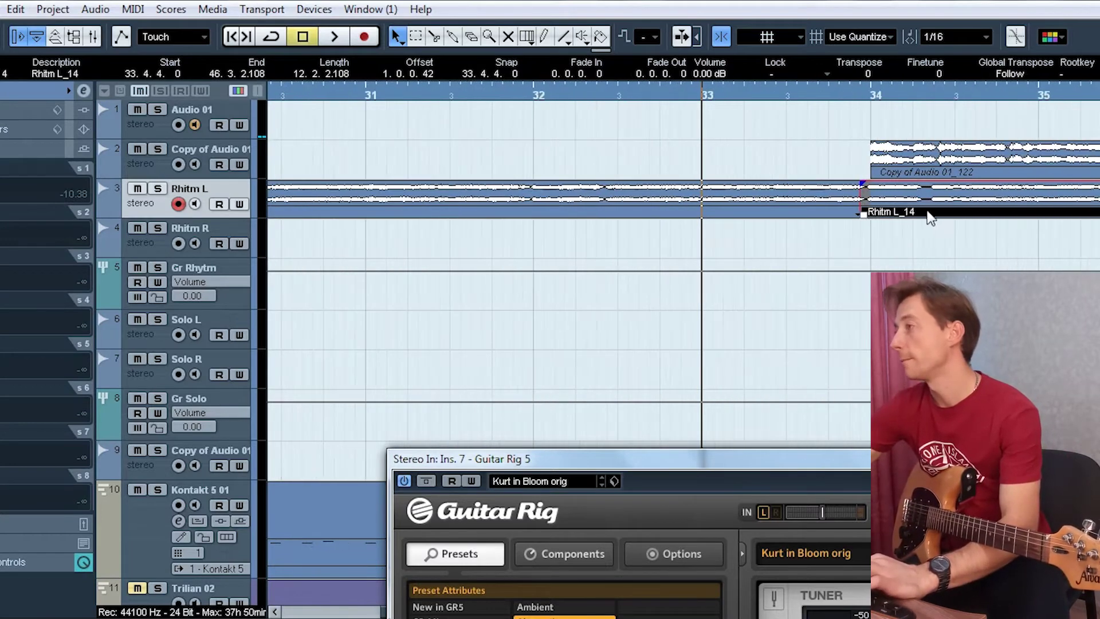
left_click_drag(712, 229, 710, 226)
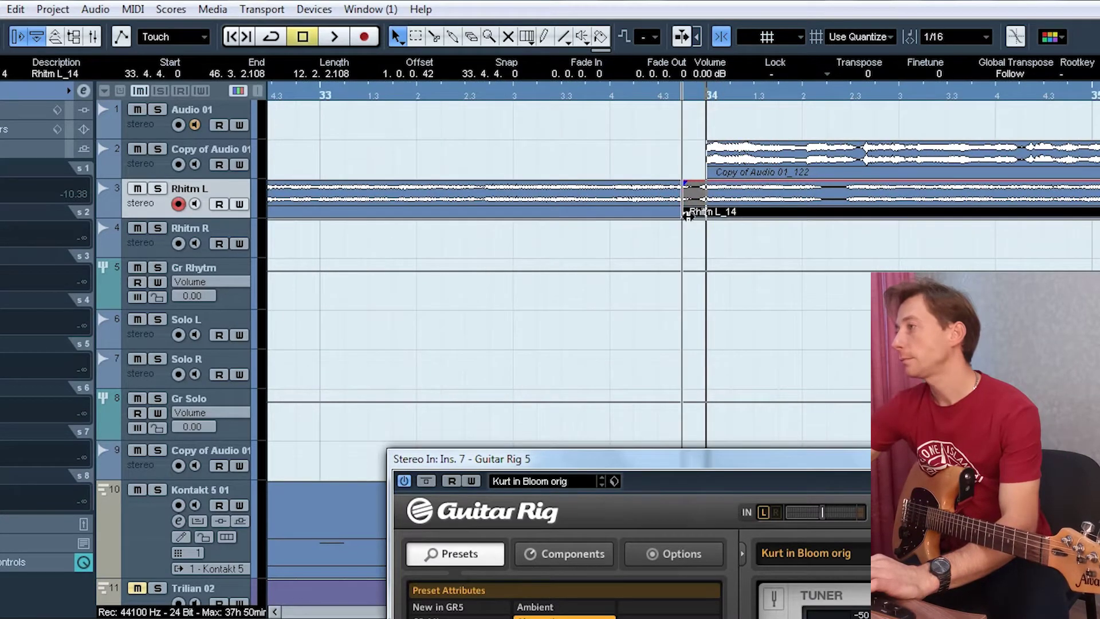
- Play back the join at bar 34 and, with snapping off, nudge the Rhitm L_14 event to start at 34.1.1.2
key("space")
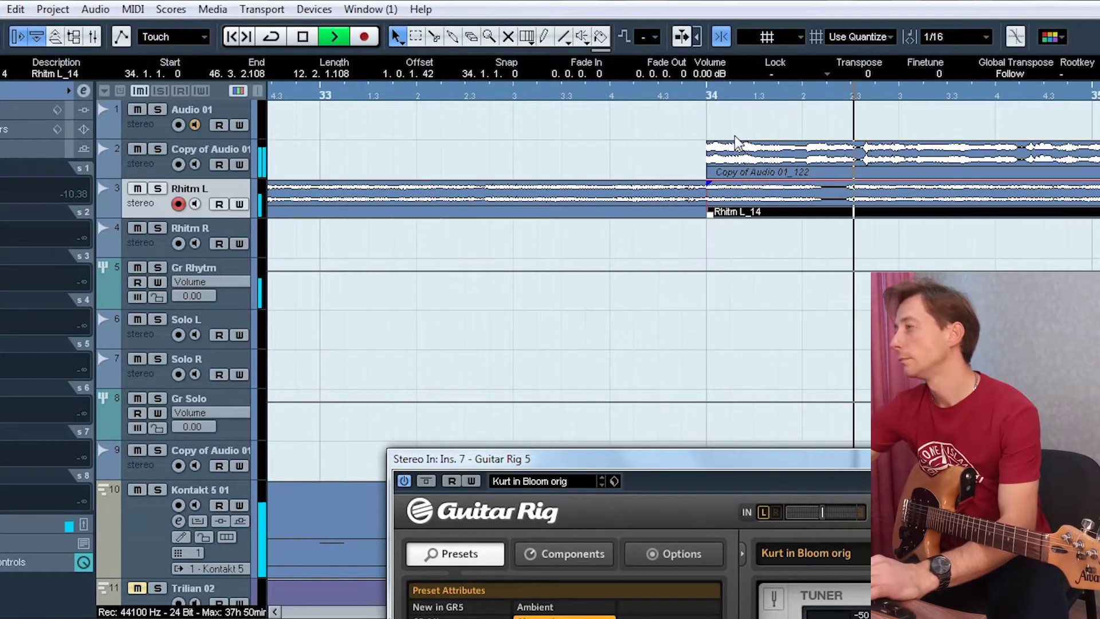
key("f")
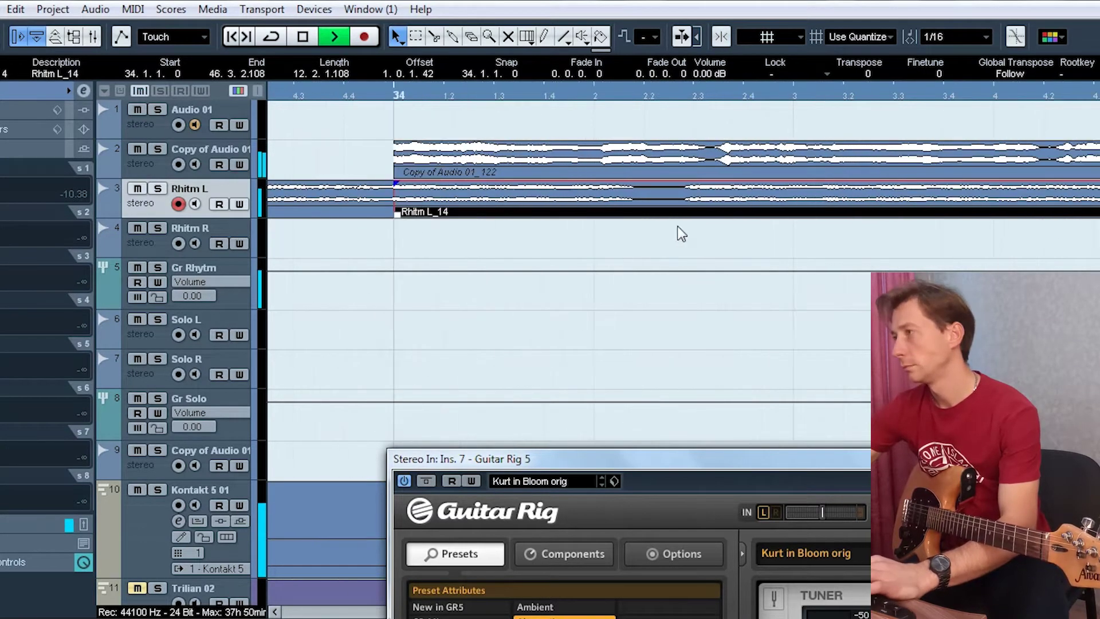
key("h")
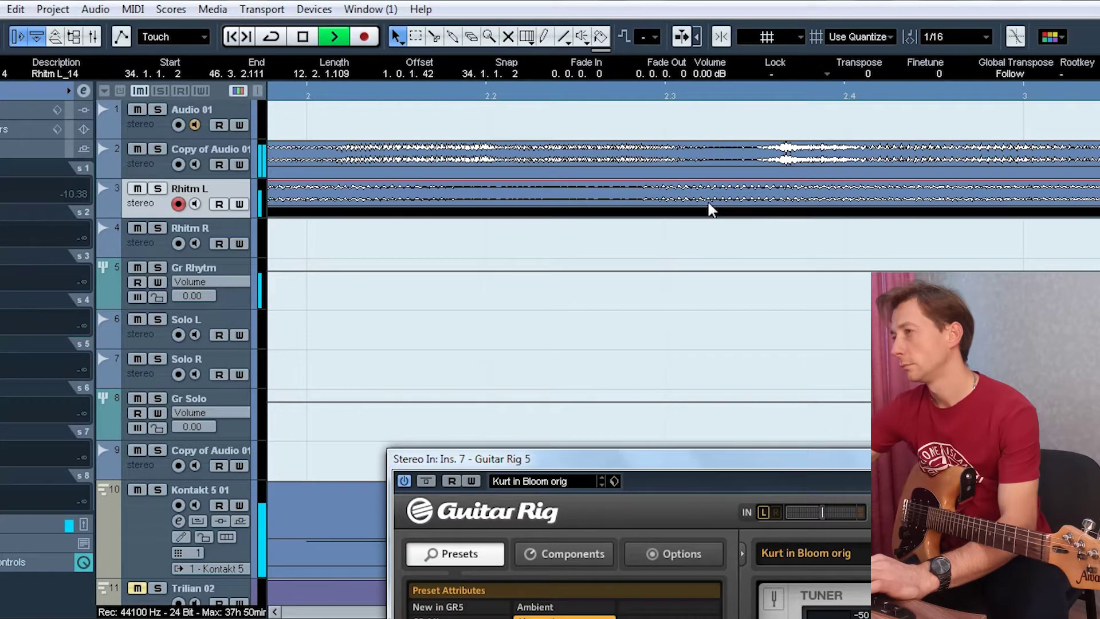
key("g")
key("g")
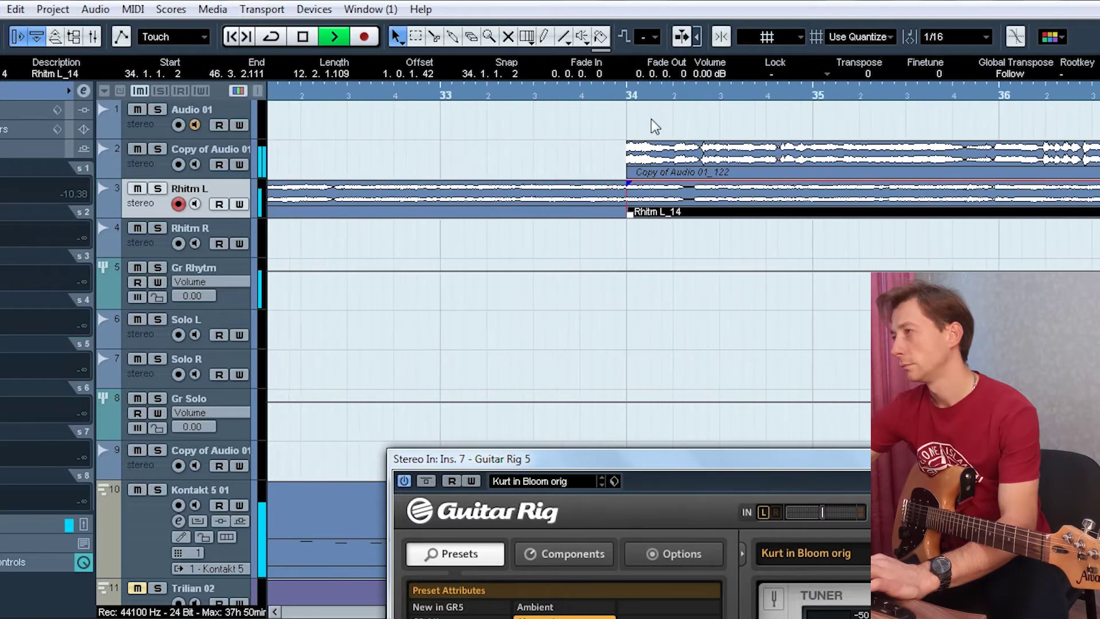
- Turn snapping back on, extend the start of Rhitm L_14 to 34.1.1.0, and stop playback
key("h")
key("h")
key("h")
key("f")
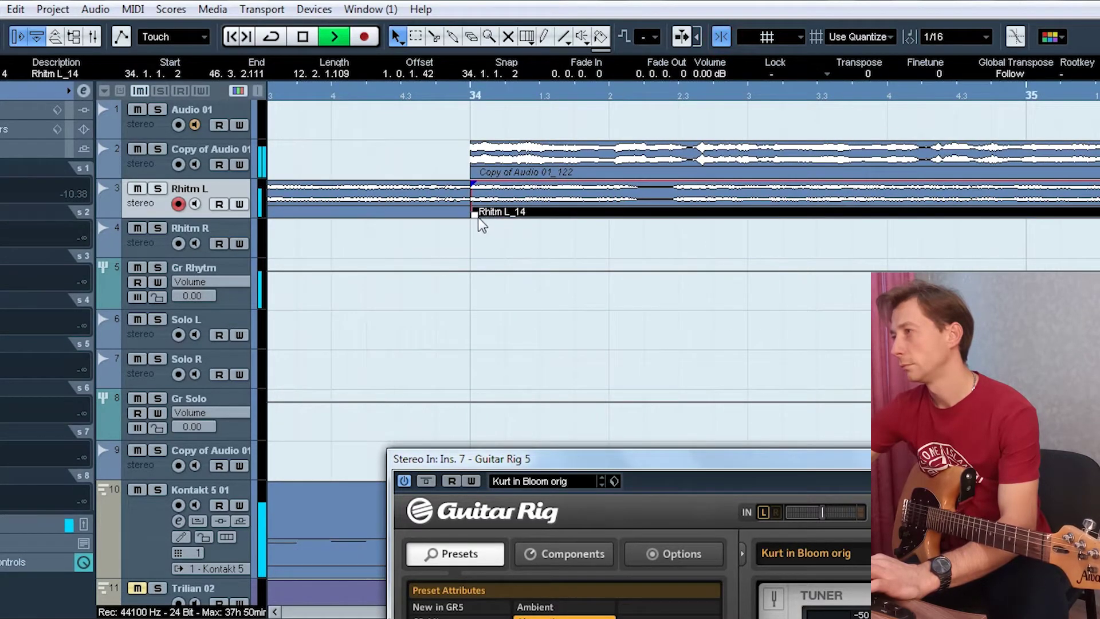
left_click_drag(479, 220, 474, 216)
key("space")
- Arm the Rhitm R track and record the right-channel rhythm guitar part on it
key("g")
key("g")
key("g")
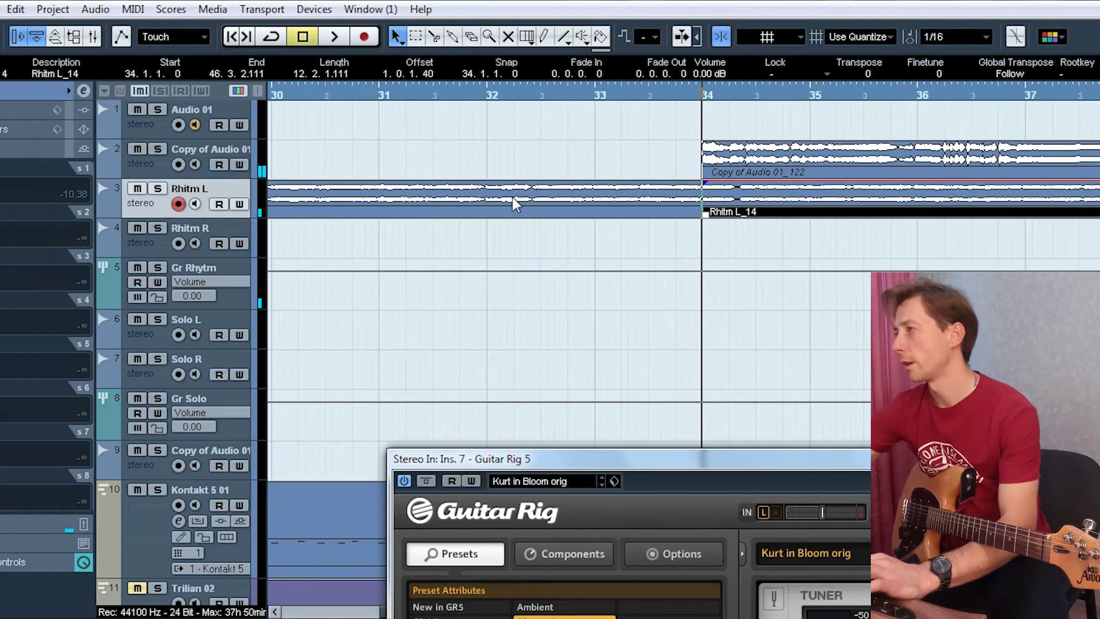
key("g")
key("g")
key("g")
key("g")
left_click(159, 244)
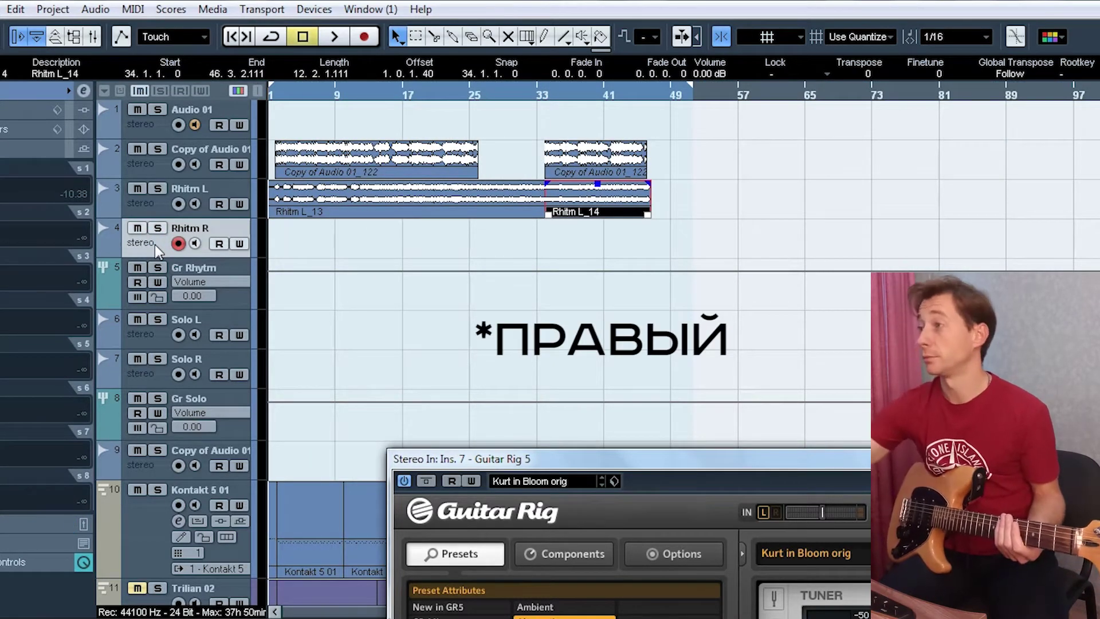
left_click(365, 37)
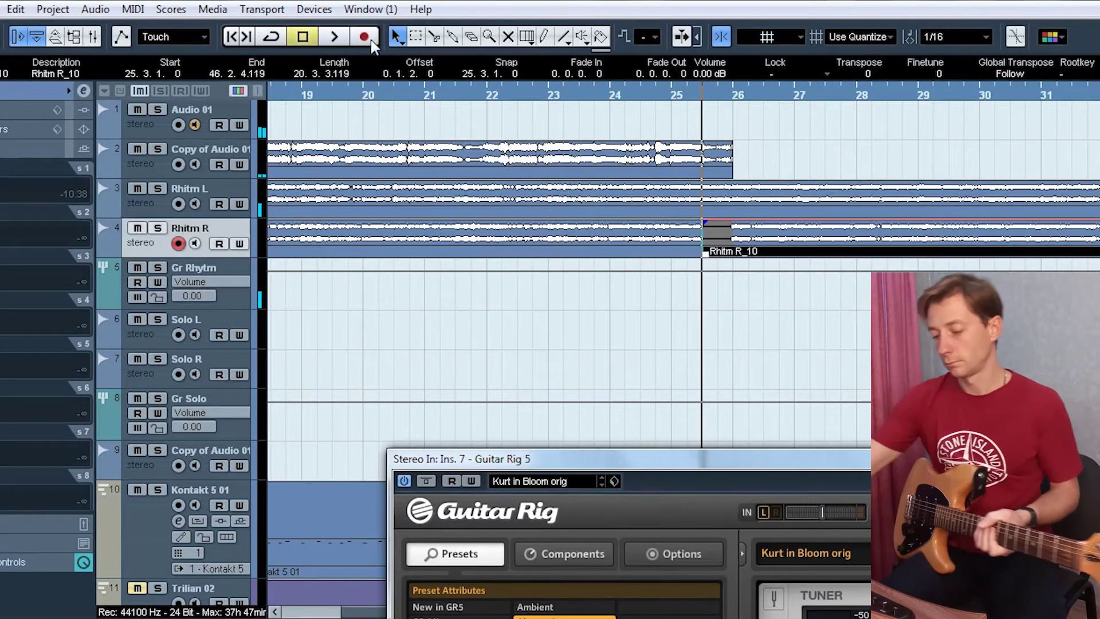
- Place the playback position just after bar 26 and trim the start of the Rhitm R_10 event to bar 26
key("g")
key("g")
left_click(725, 92)
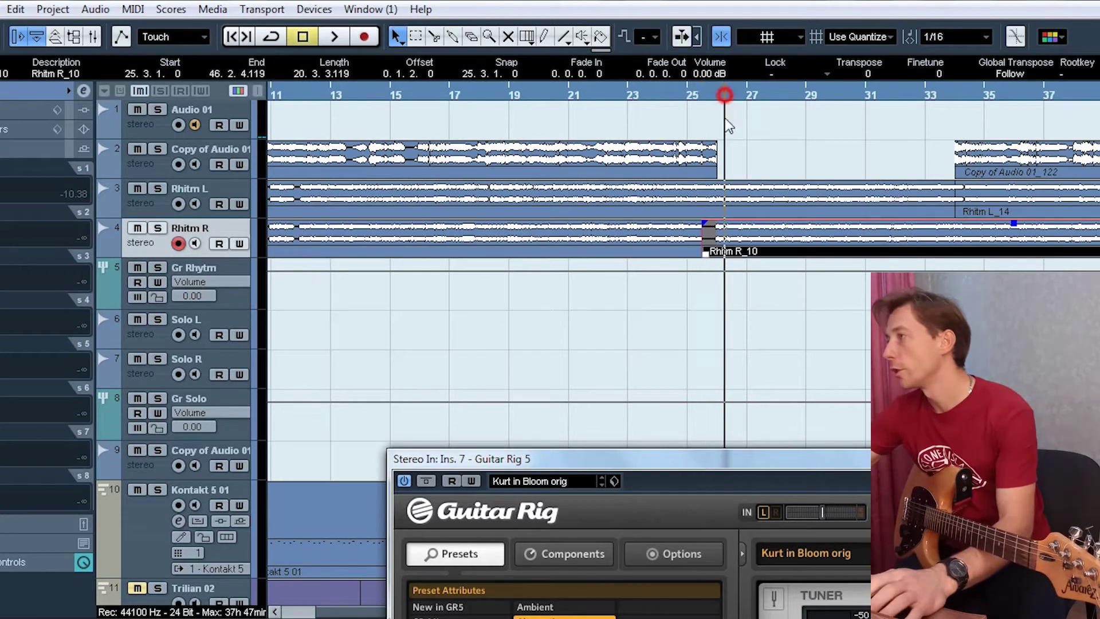
key("h")
key("h")
key("h")
key("h")
key("h")
left_click_drag(507, 256, 653, 268)
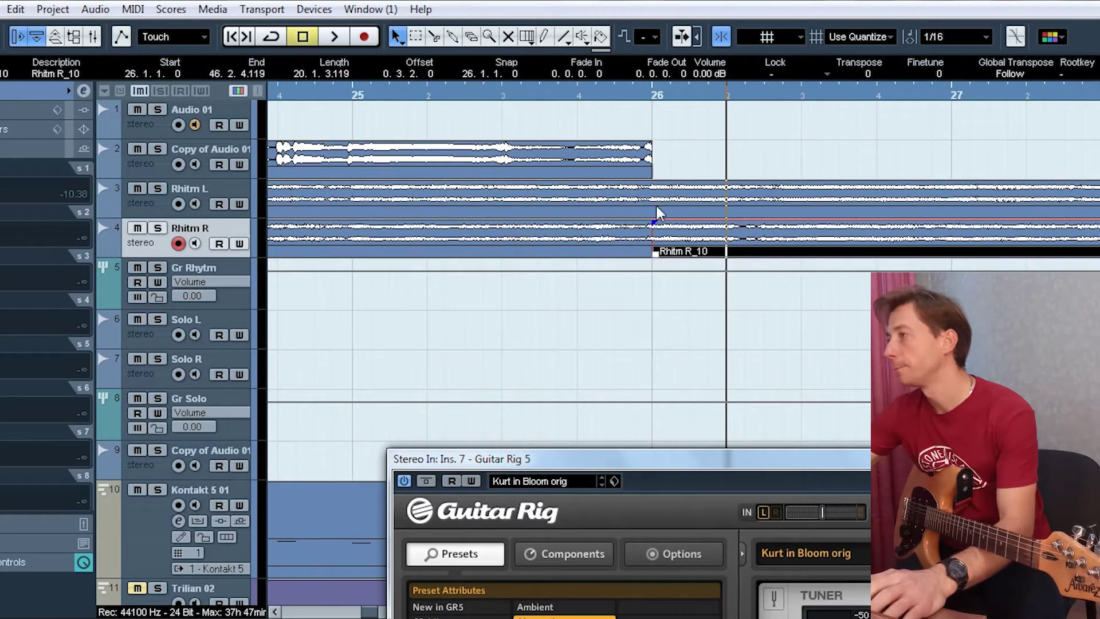
- Play the right guitar with Rhitm L muted and, with snapping off, shift the Rhitm R_10 event to start at 26.1.1.5
key("l")
key("space")
left_click(139, 184)
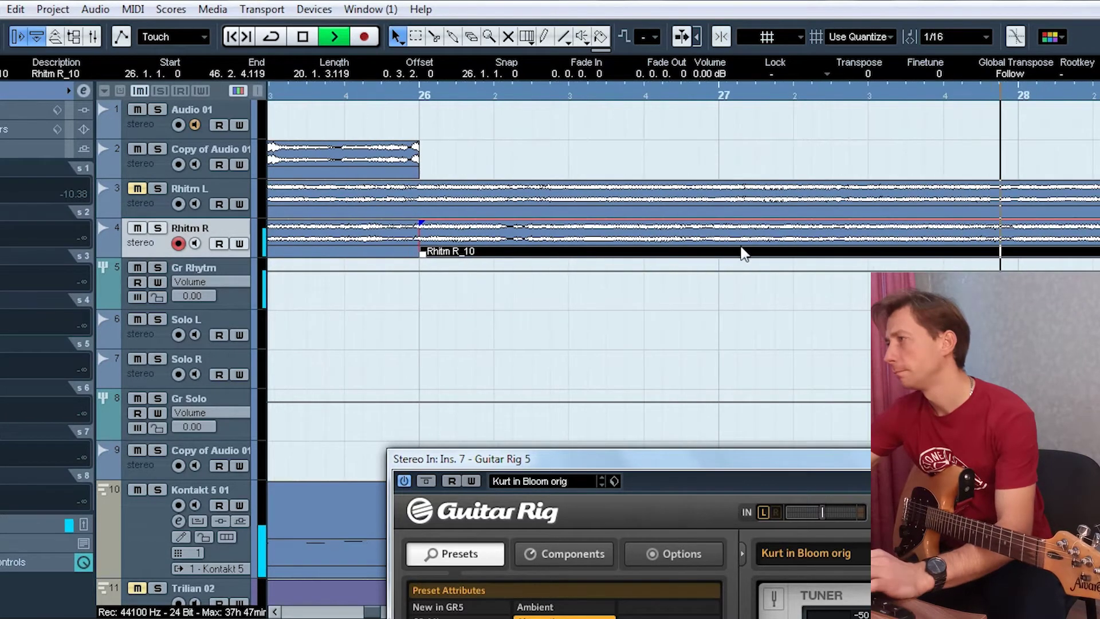
left_click_drag(714, 90, 737, 209)
left_click_drag(831, 240, 839, 251)
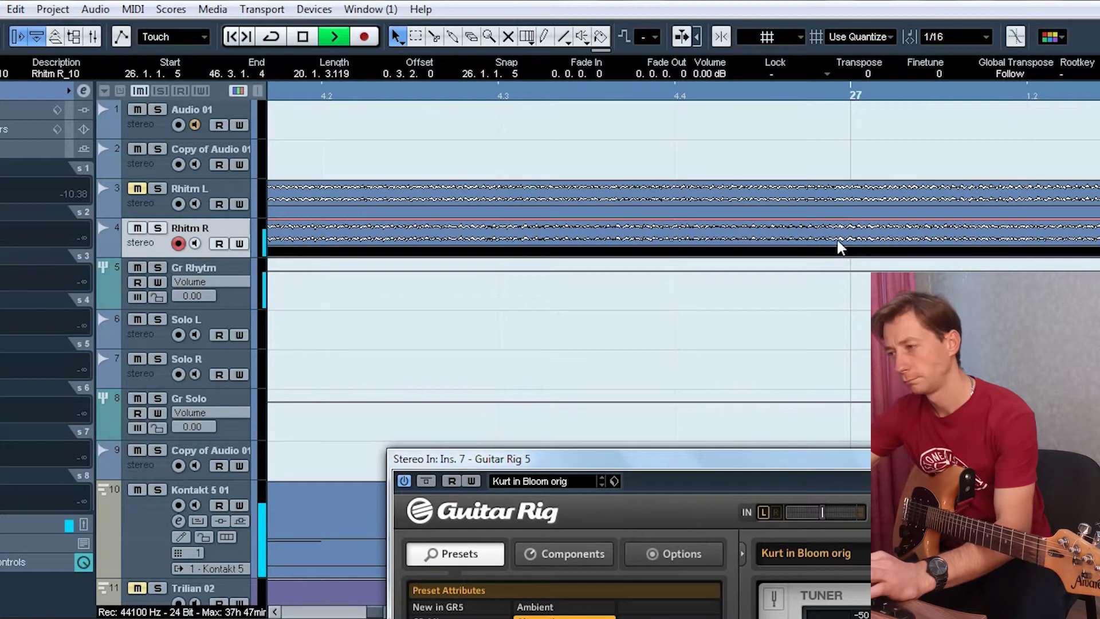
key("g")
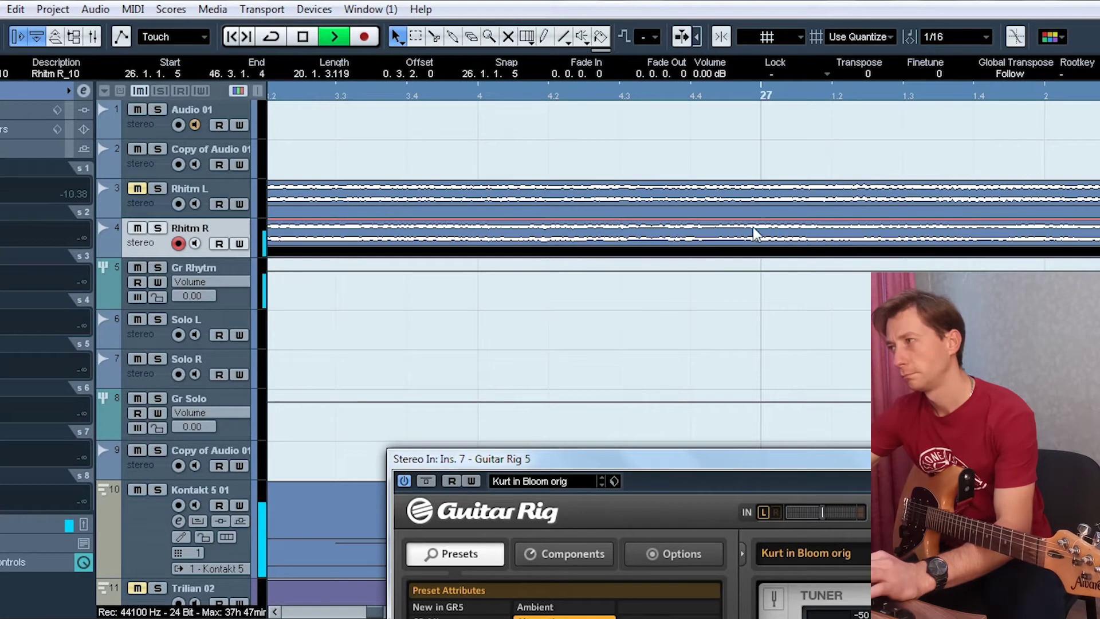
- Shift the Rhitm R_10 event to start at 26.1.1.1 and stop playback
key("h")
left_click_drag(807, 232, 807, 252)
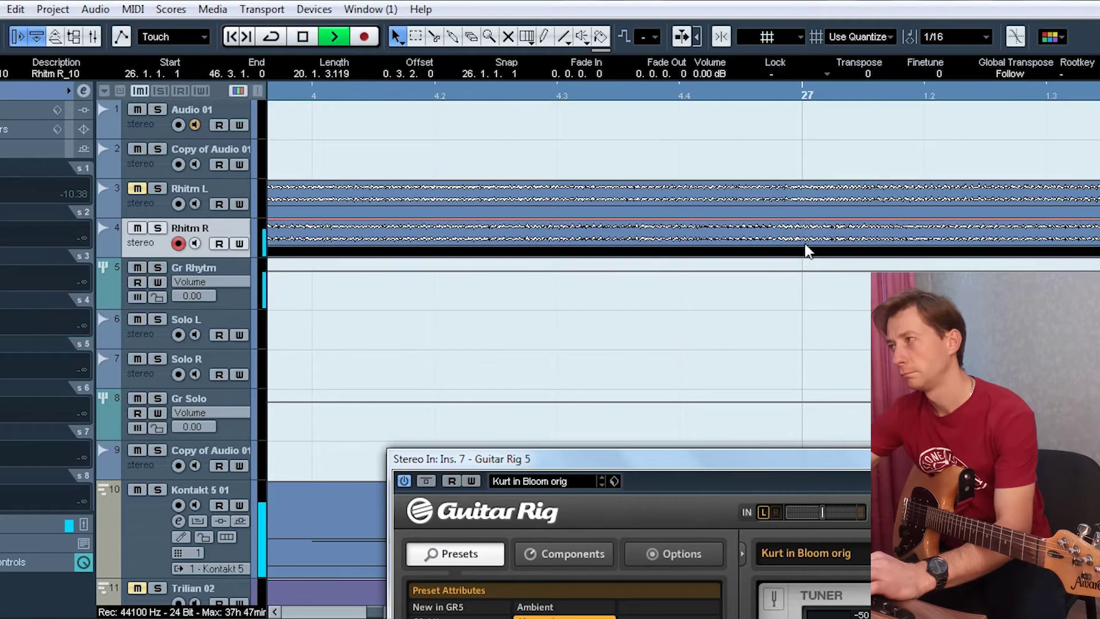
key("g")
key("g")
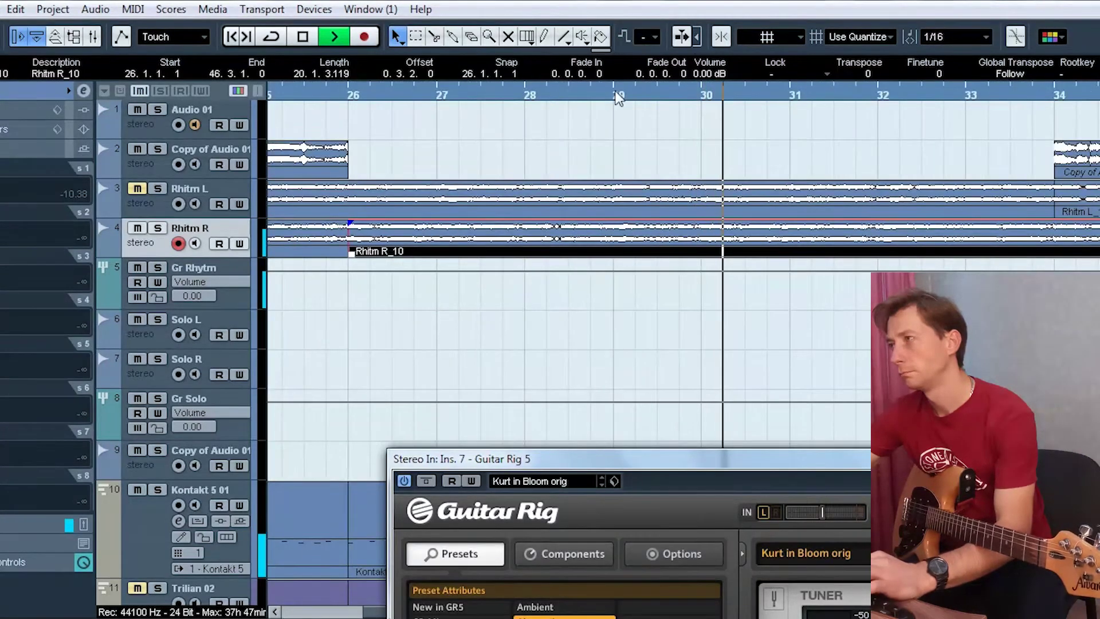
key("space")
- With snapping on, extend the start of Rhitm R_10 to 26.1.1.0 and unmute the Rhitm L track
key("h")
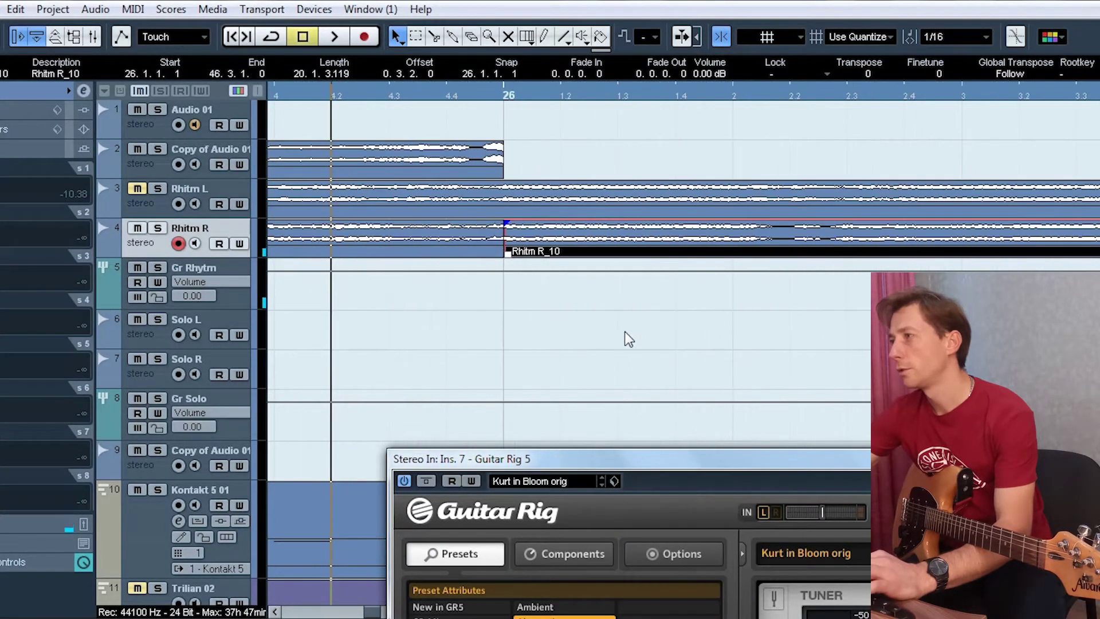
left_click_drag(508, 254, 507, 254)
key("g")
key("g")
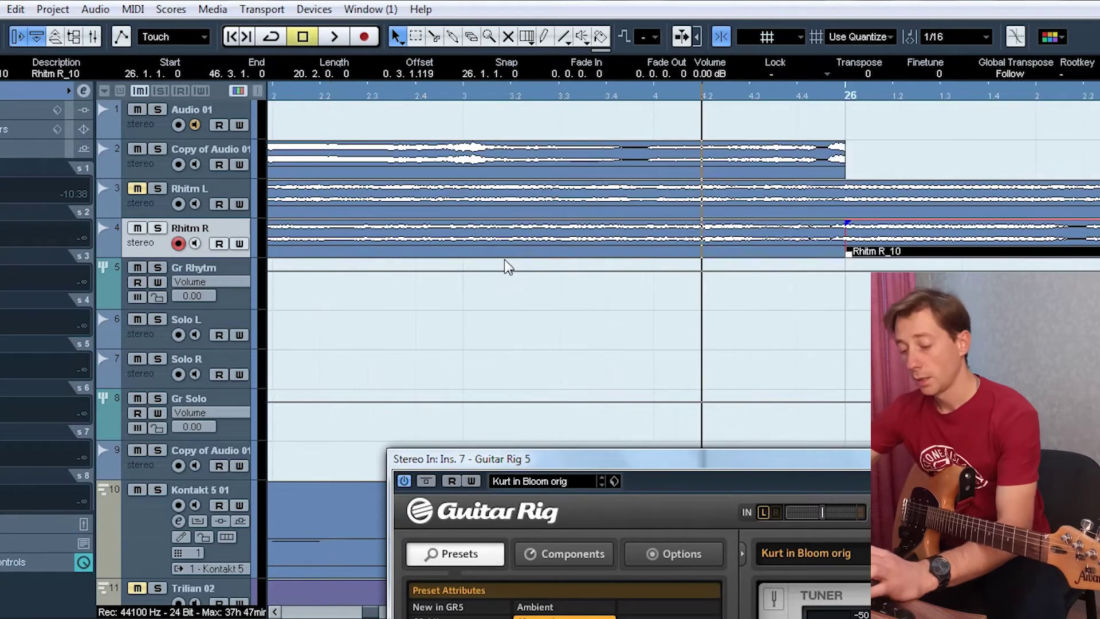
key("g")
key("g")
key("g")
key("g")
key("g")
key("g")
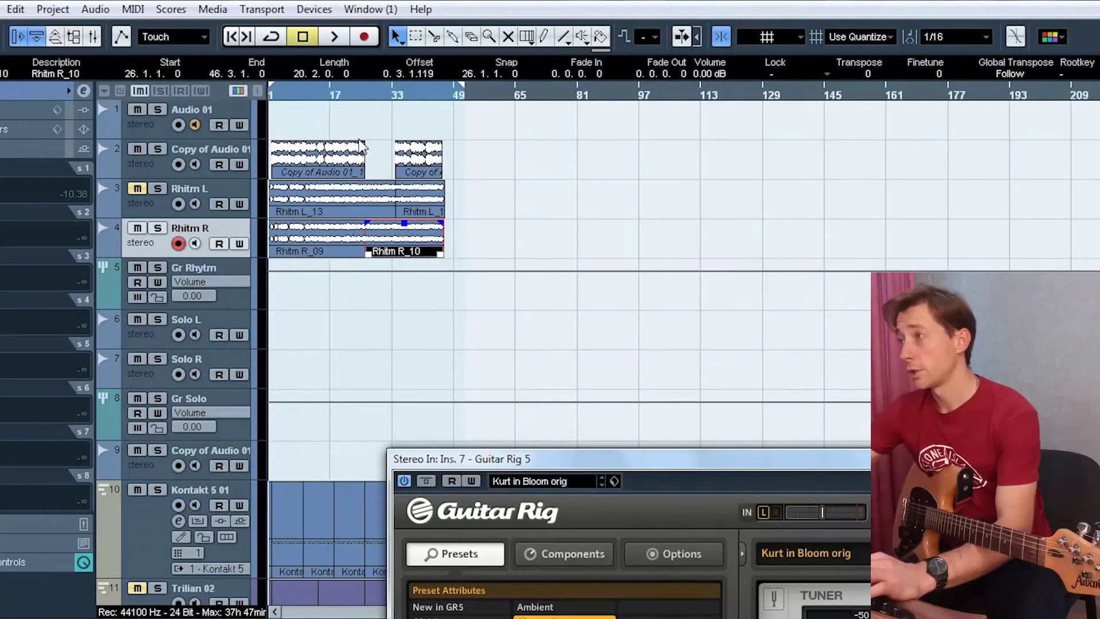
left_click(139, 188)
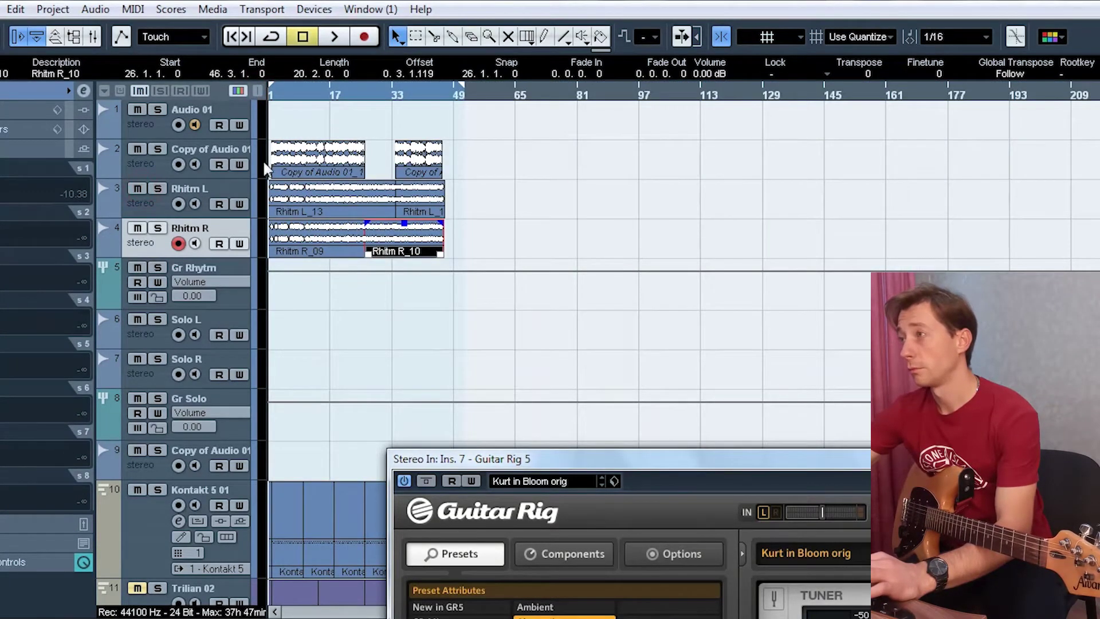
- Record the left-channel solo guitar part on the Solo L track from bar 1, stopping in bar 14
key("space")
left_click(282, 97)
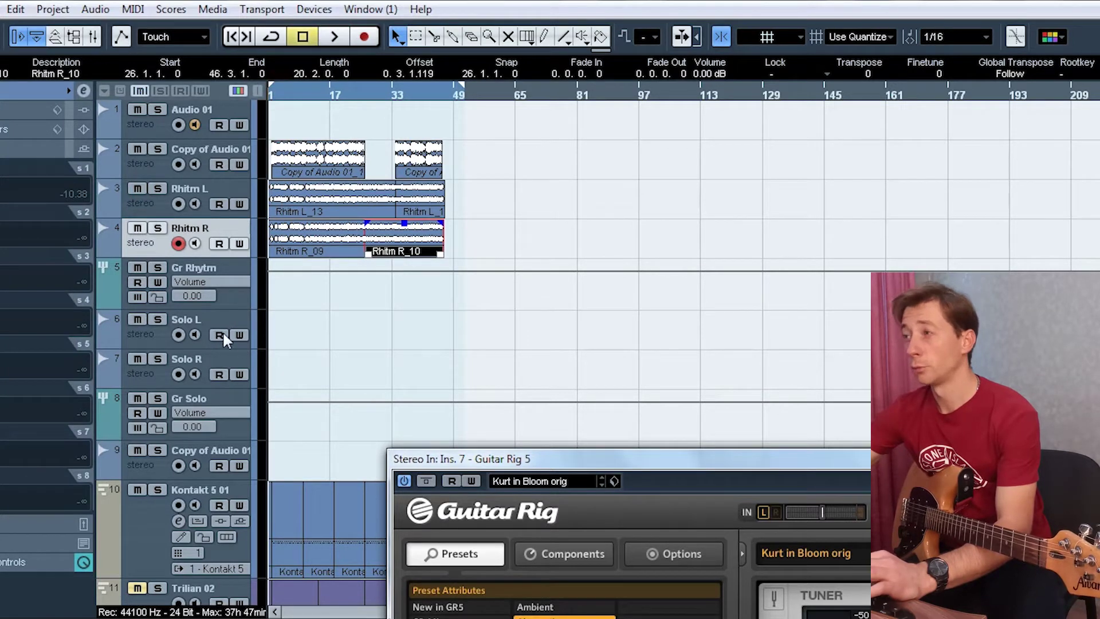
left_click(158, 320)
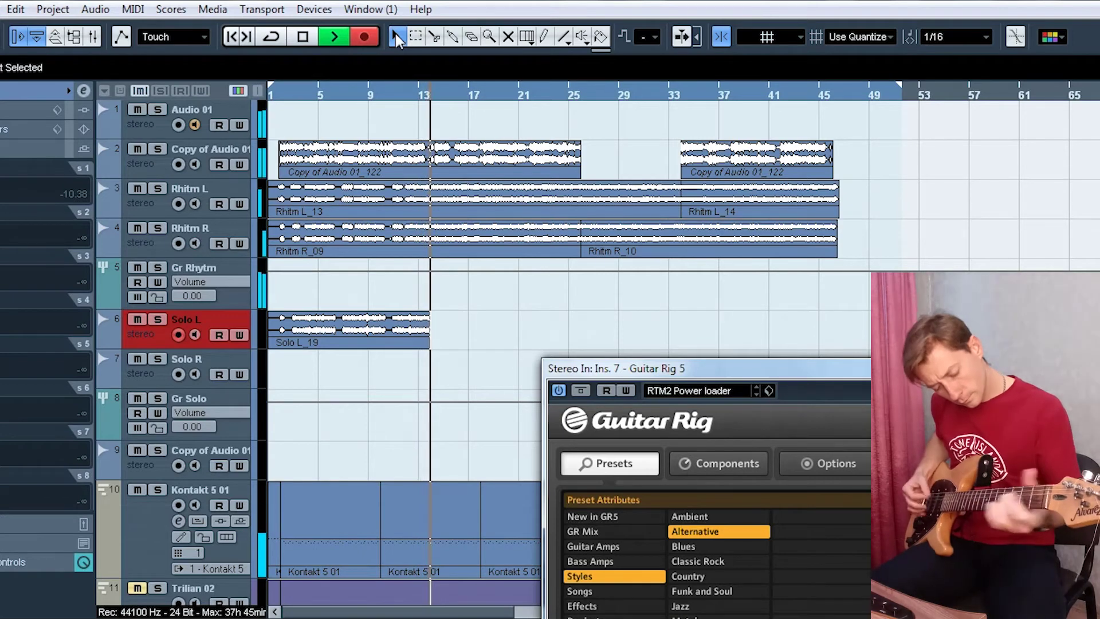
key("space")
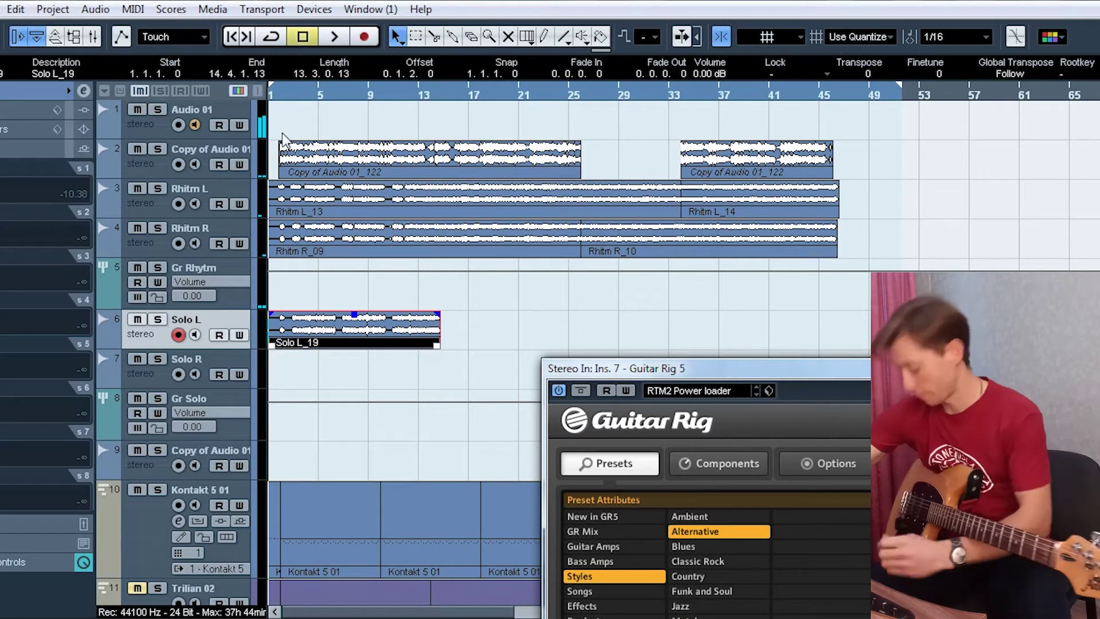
- Play back the Solo L_19 take and mute the Rhitm L and Rhitm R tracks
key("space")
key("h")
key("h")
key("h")
key("h")
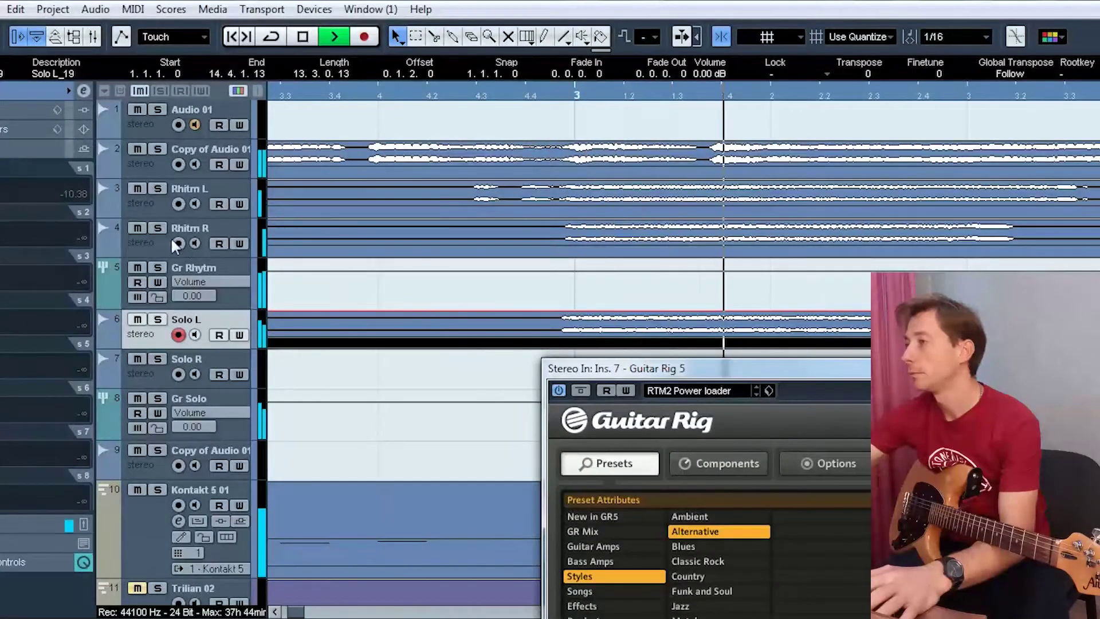
left_click(138, 228)
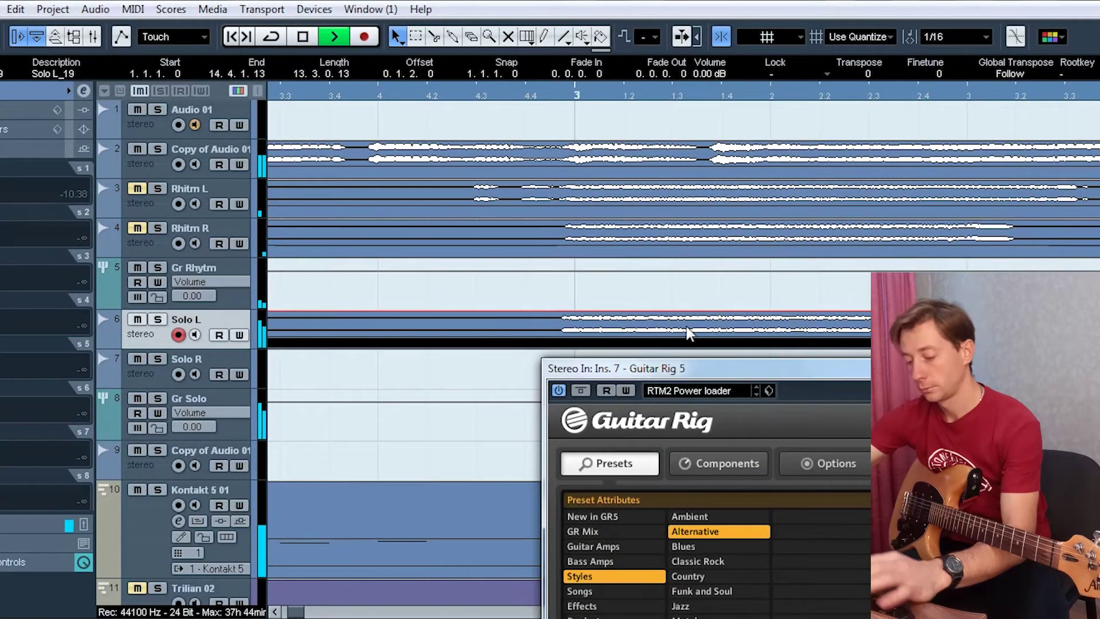
- Shift the Solo L_19 event to start at 1.1.1.21, resume playback and unmute both rhythm tracks
key("space")
left_click_drag(622, 338, 627, 335)
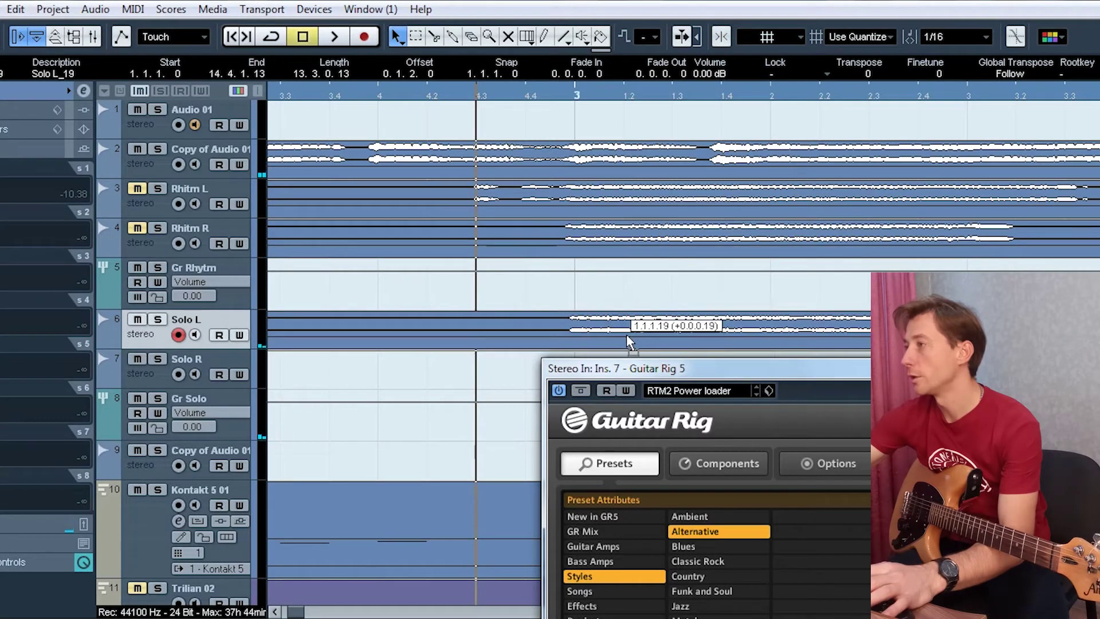
key("space")
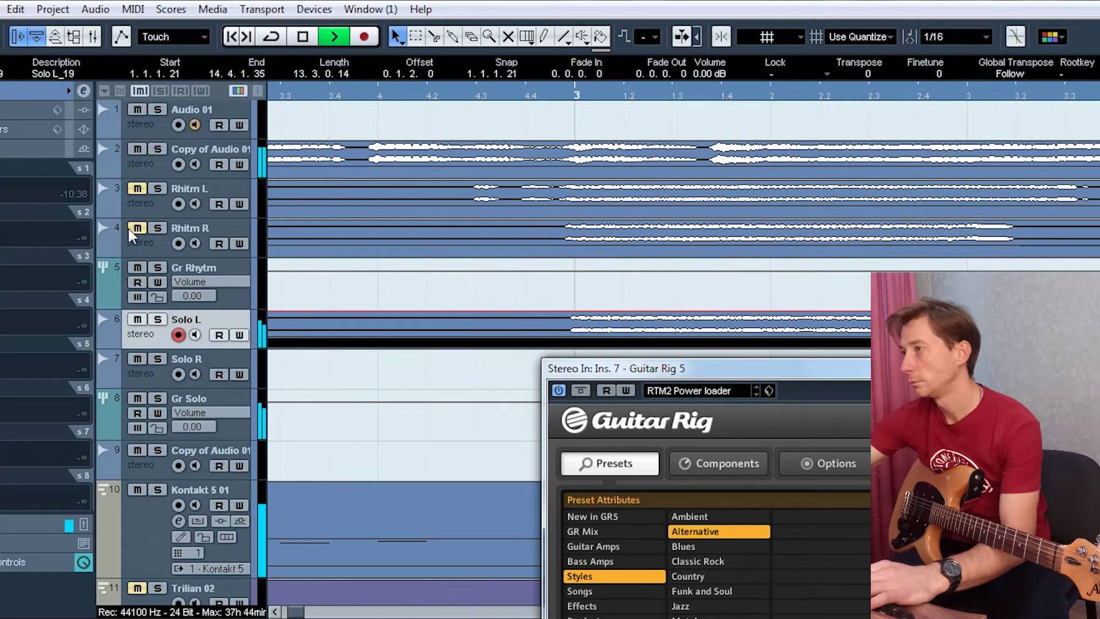
left_click(137, 189)
- Listen to the closing bars of the Solo L_19 take, replaying from just before bar 13
key("g")
key("g")
key("g")
key("g")
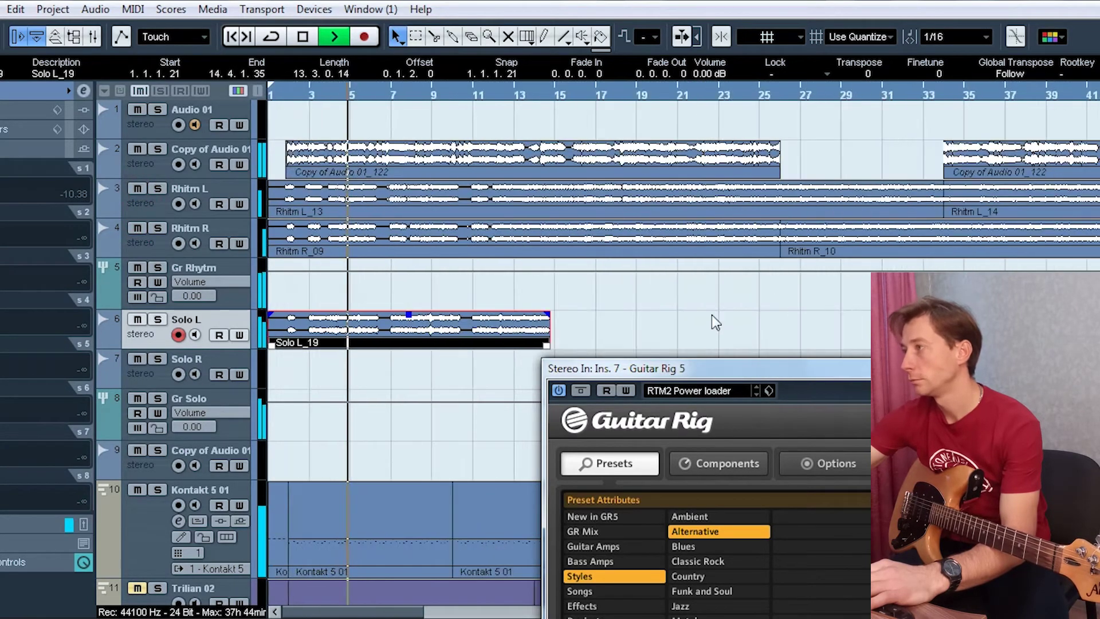
left_click(535, 95)
key("h")
key("h")
key("h")
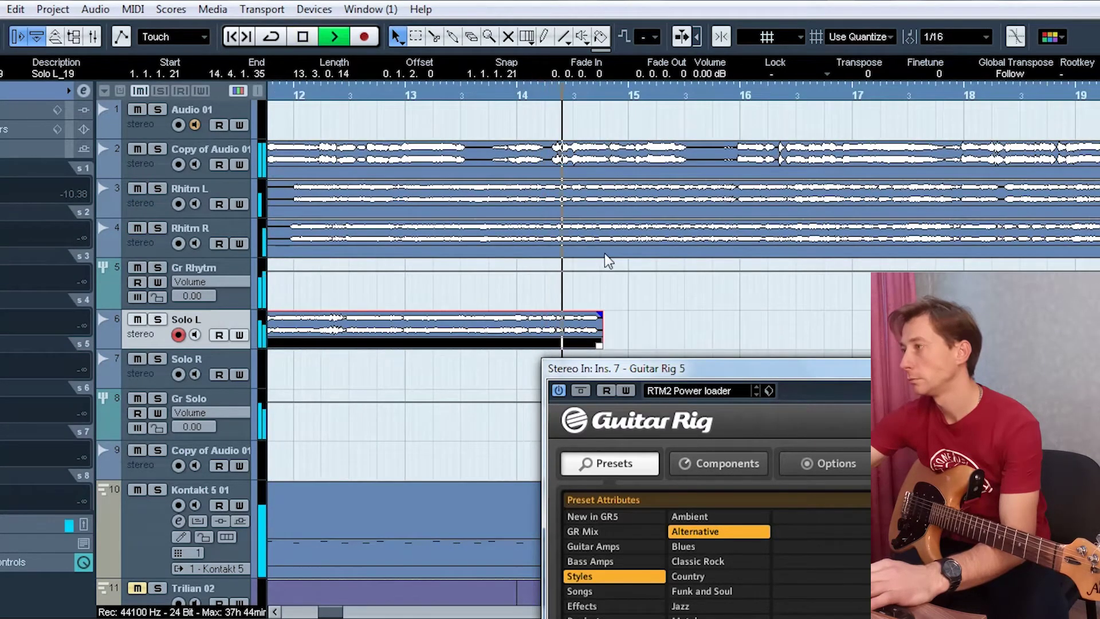
key("space")
left_click(401, 95)
key("space")
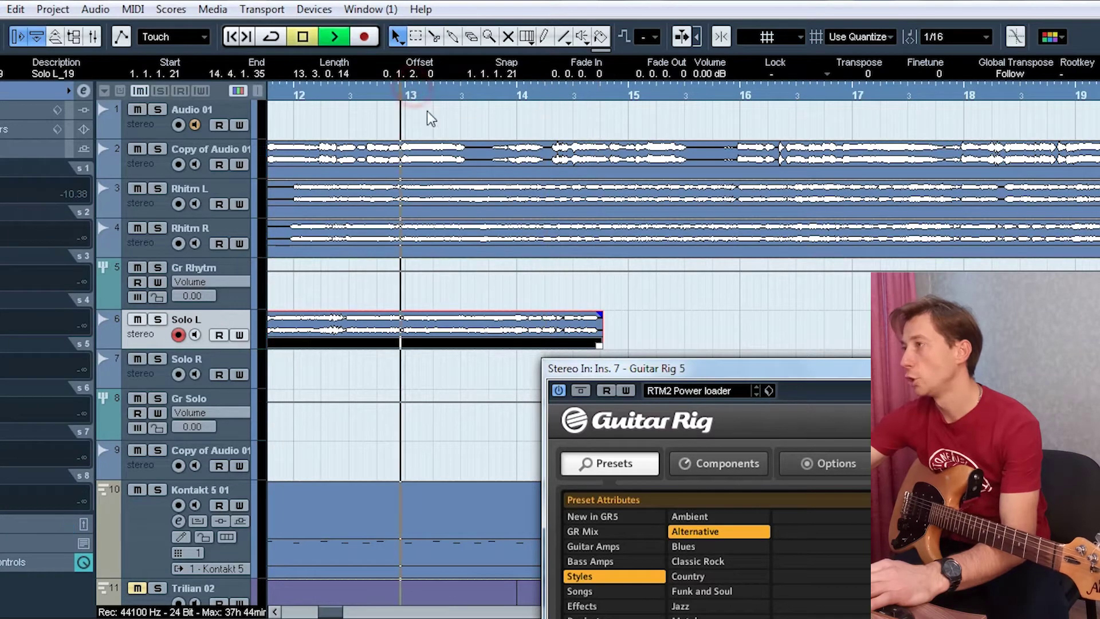
key("space")
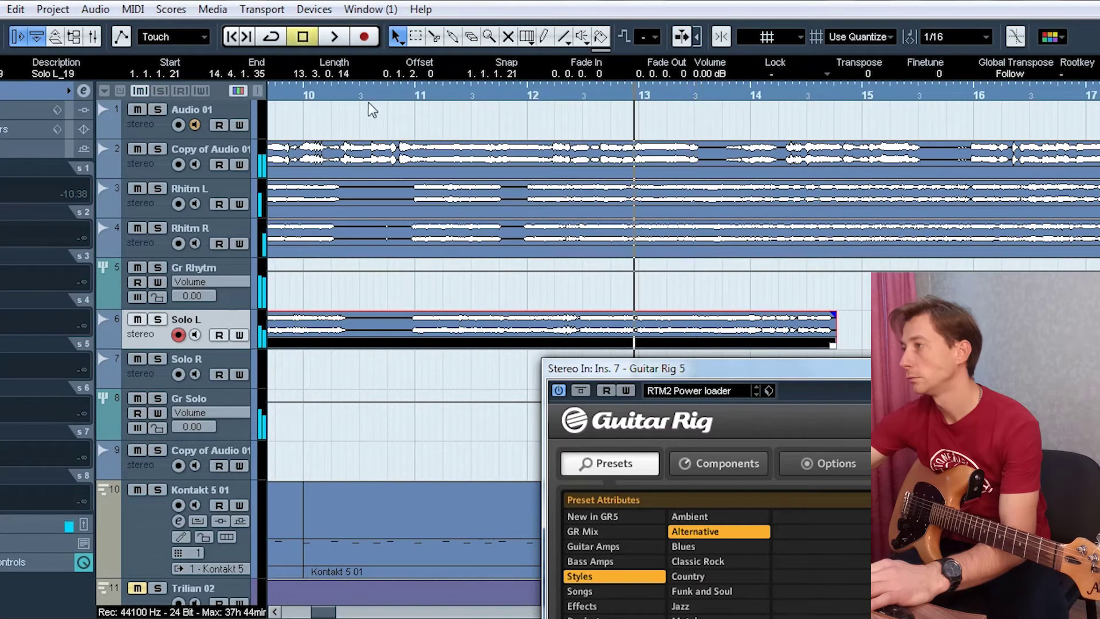
- Place the playback position midway through bar 10, trim the end of Solo L_19 to 10.2.4.49, and play briefly from there
left_click(364, 95)
key("space")
key("space")
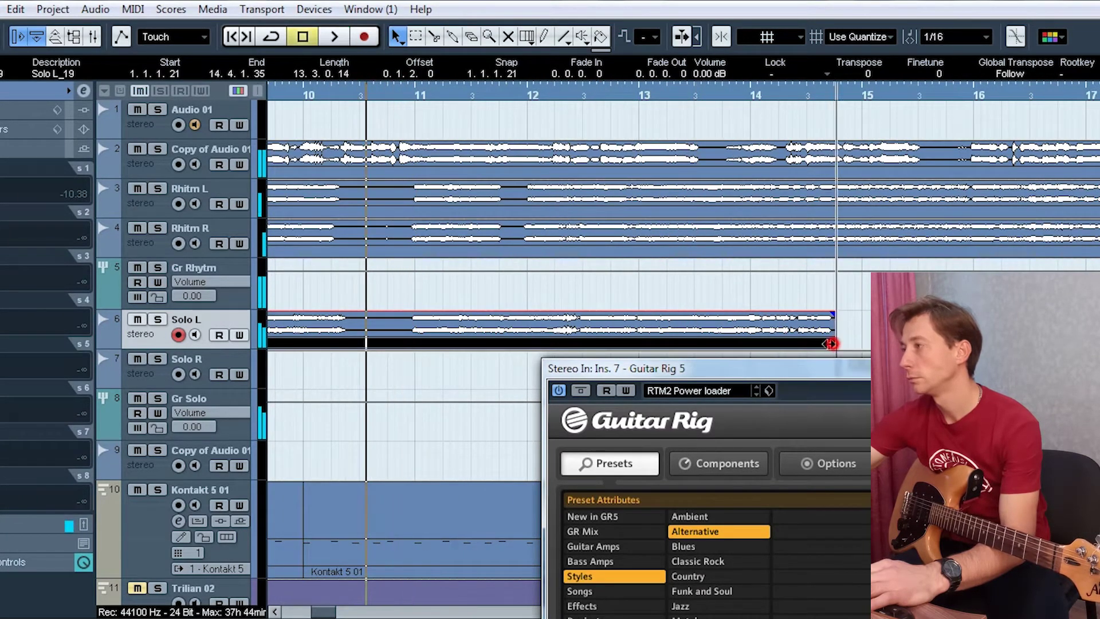
left_click_drag(828, 343, 354, 344)
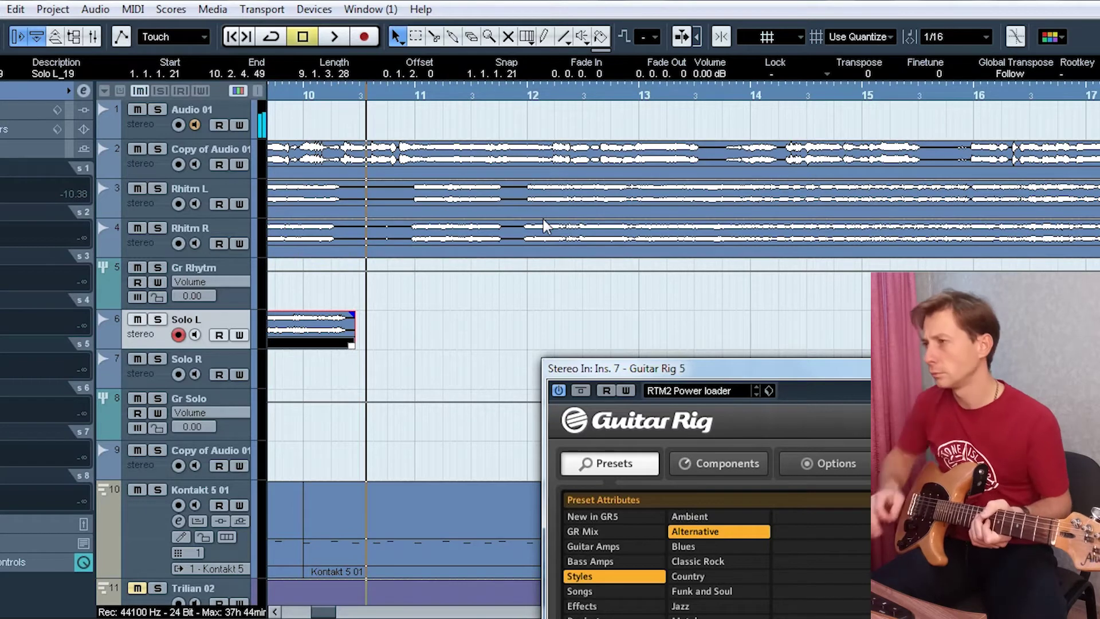
key("space")
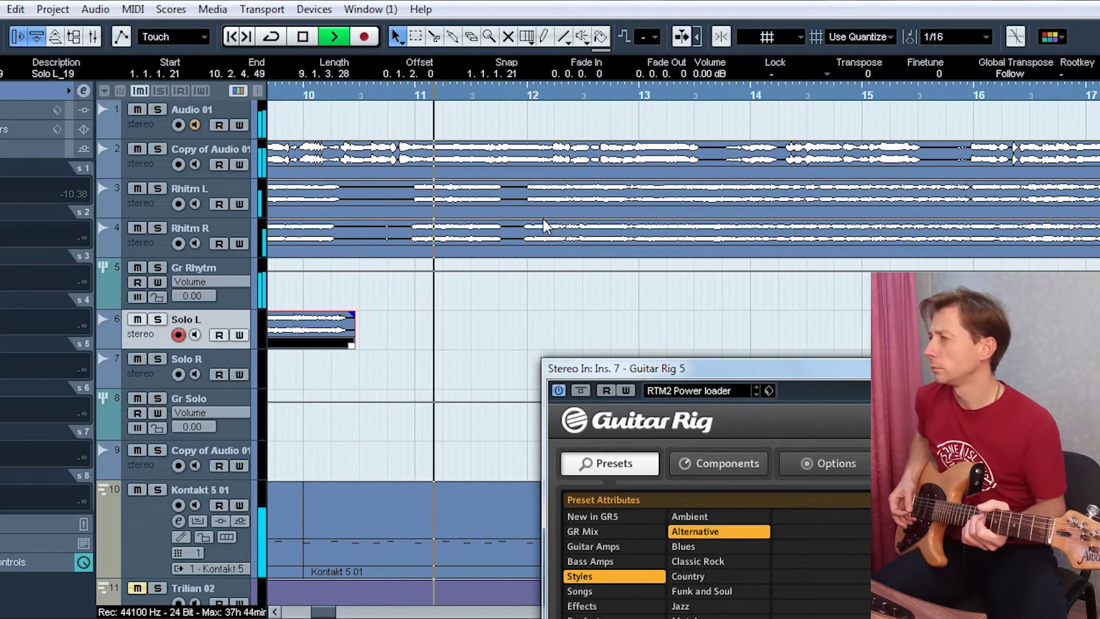
key("space")
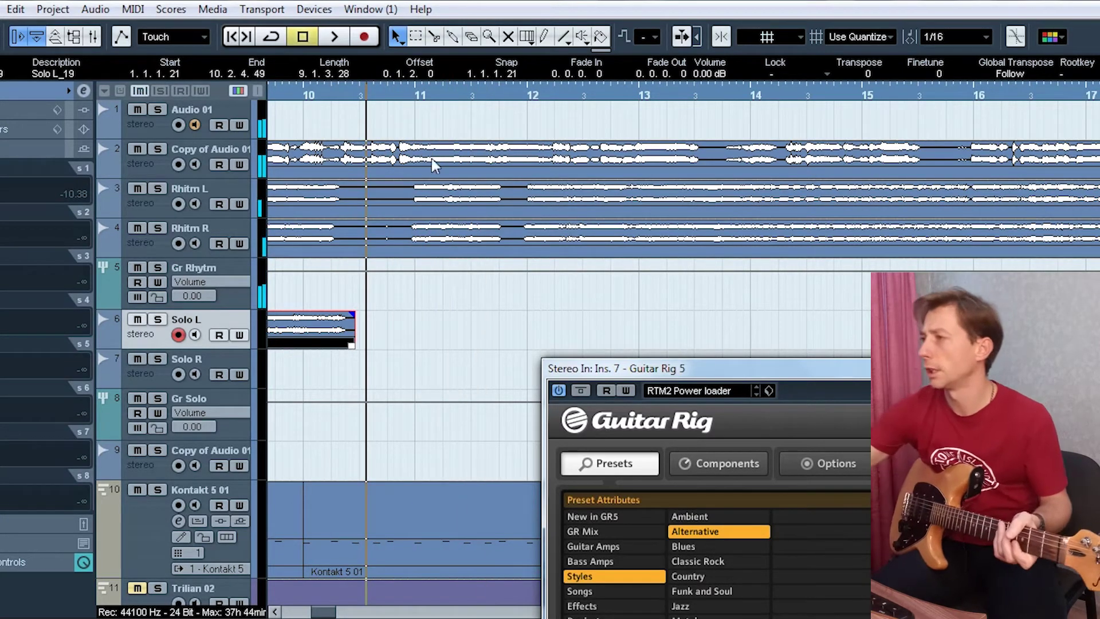
- Try recording the continuation of the solo part on Solo L from the middle of bar 10, deleting both takes
key("g")
key("g")
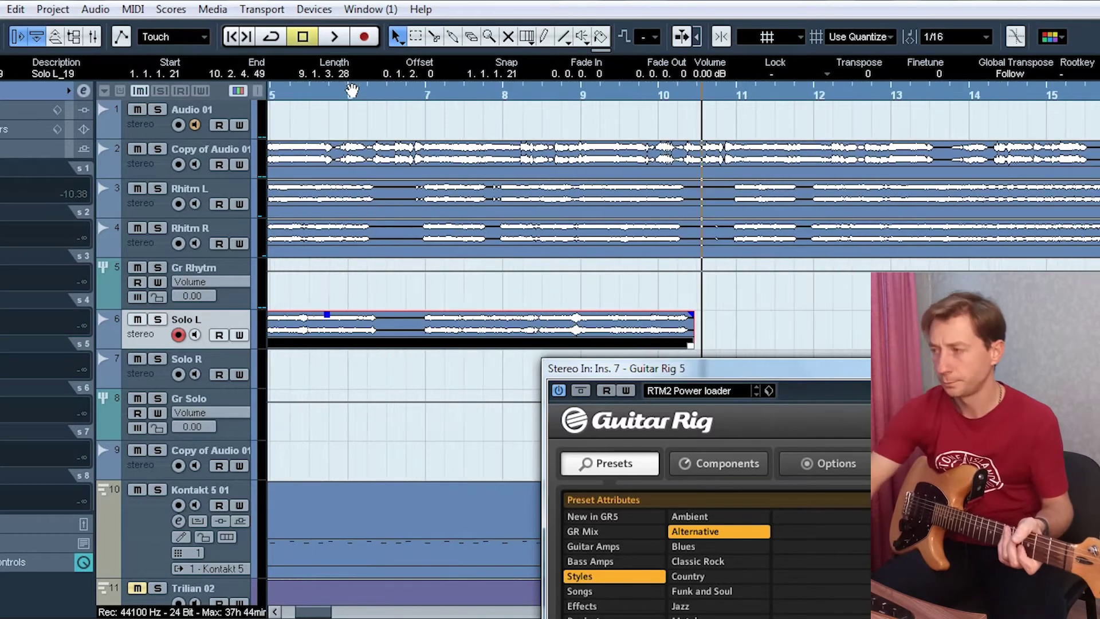
left_click(364, 38)
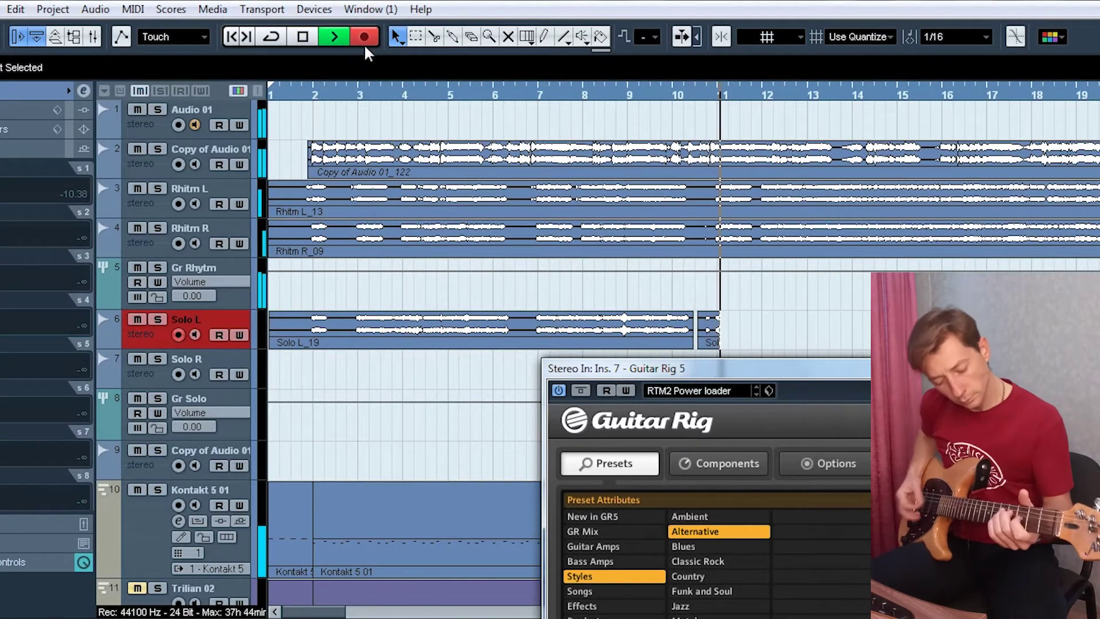
key("space")
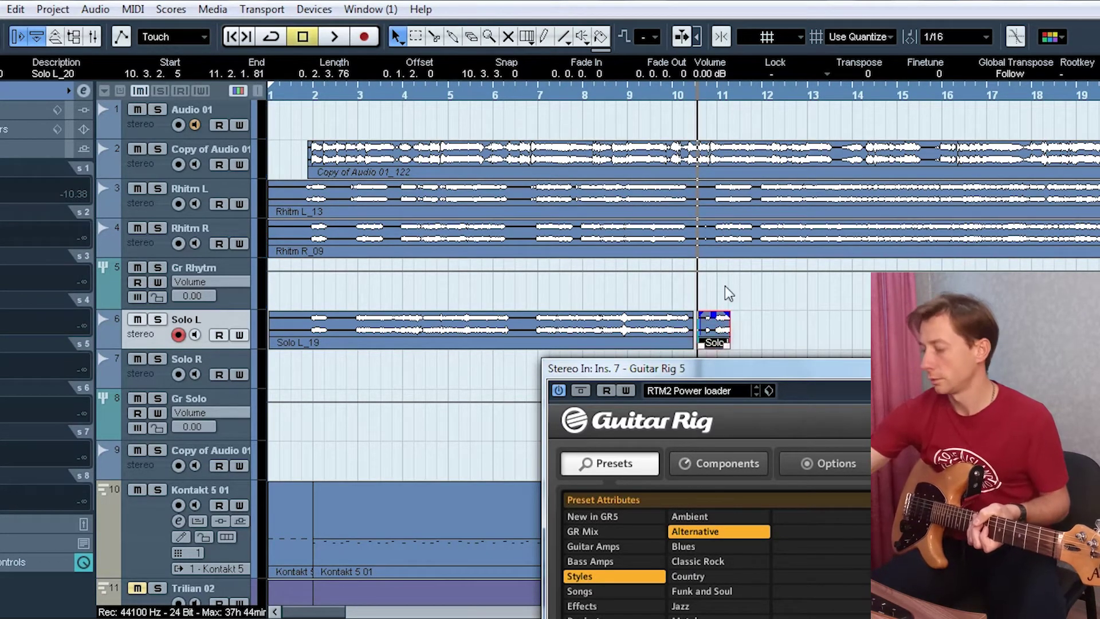
key("Delete")
left_click(366, 44)
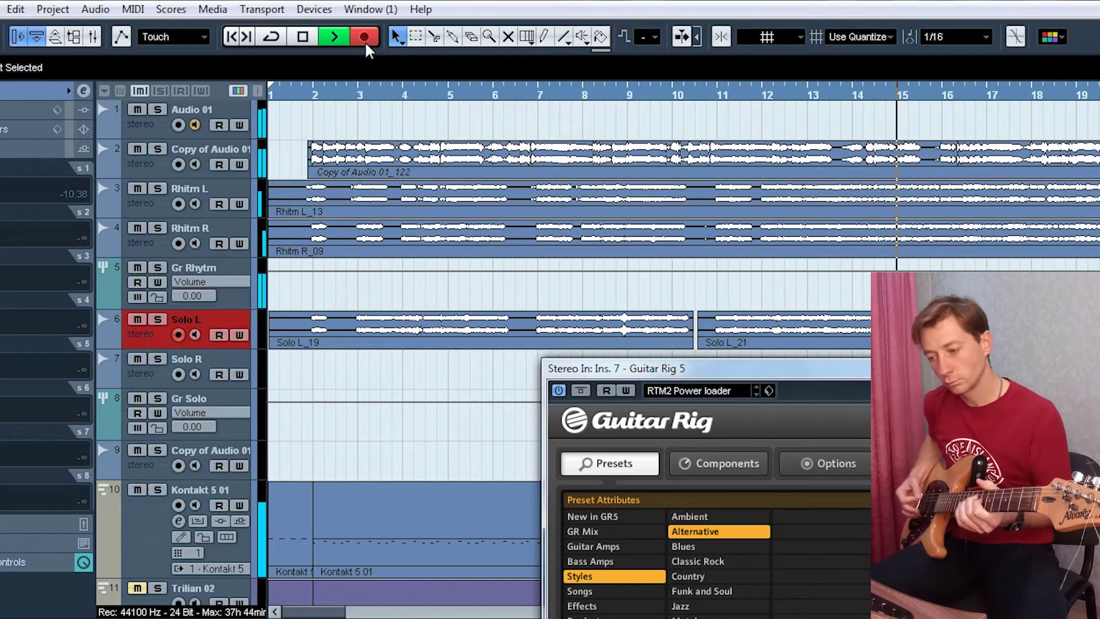
key("space")
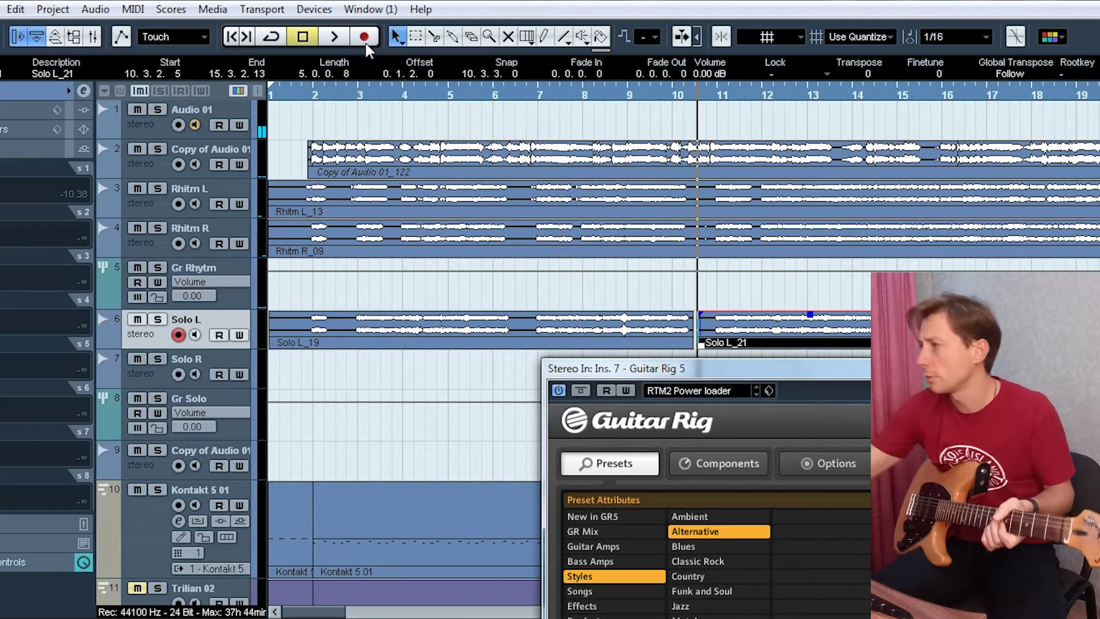
key("Delete")
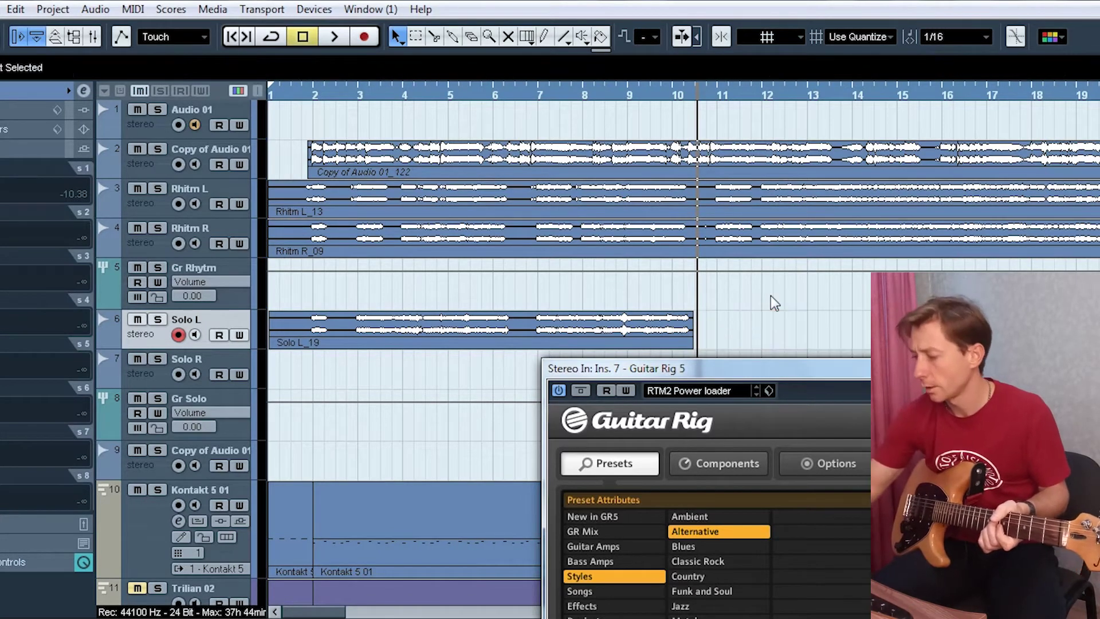
- Record the rest of the solo part on Solo L from mid bar 10 into bar 46 and move the Guitar Rig window clear of the tracks
left_click(366, 38)
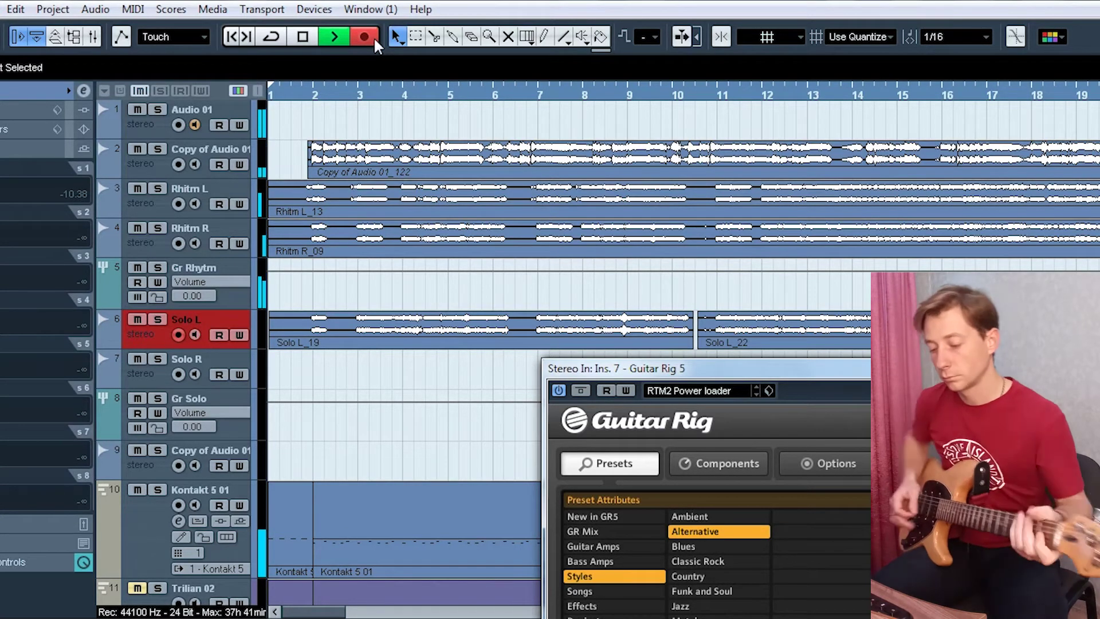
key("space")
key("g")
key("g")
key("g")
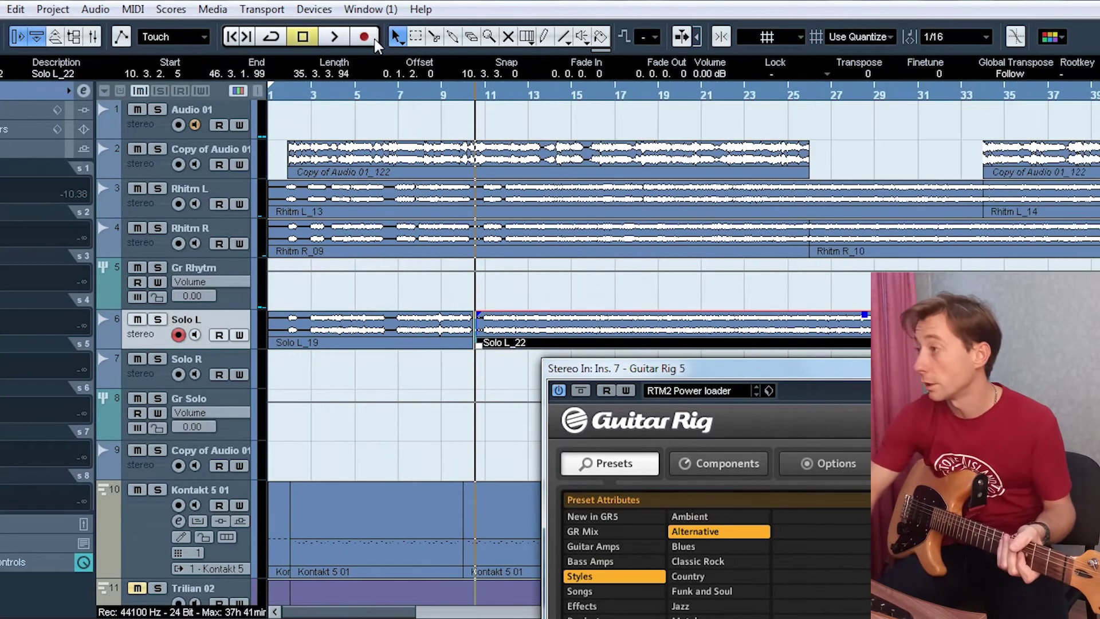
left_click_drag(710, 368, 691, 490)
- Mute the Rhitm L, Rhitm R and Gr Rhytm tracks and play the Solo L_22 take from its start
key("h")
key("h")
key("h")
key("h")
left_click(713, 378)
key("h")
key("h")
key("h")
key("h")
key("h")
key("h")
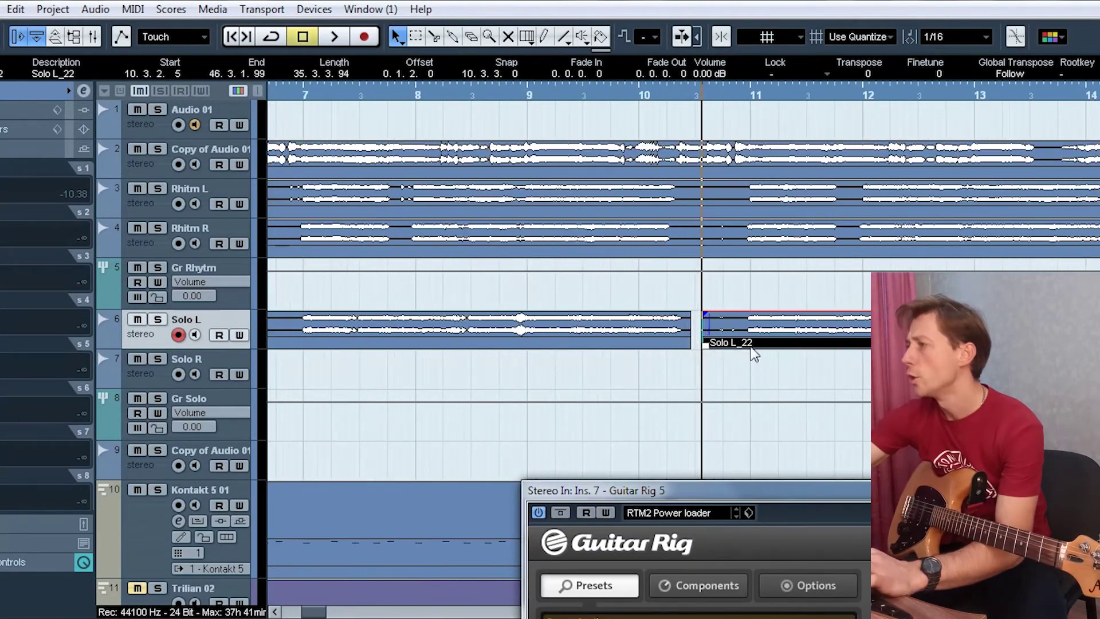
left_click_drag(130, 264, 136, 188)
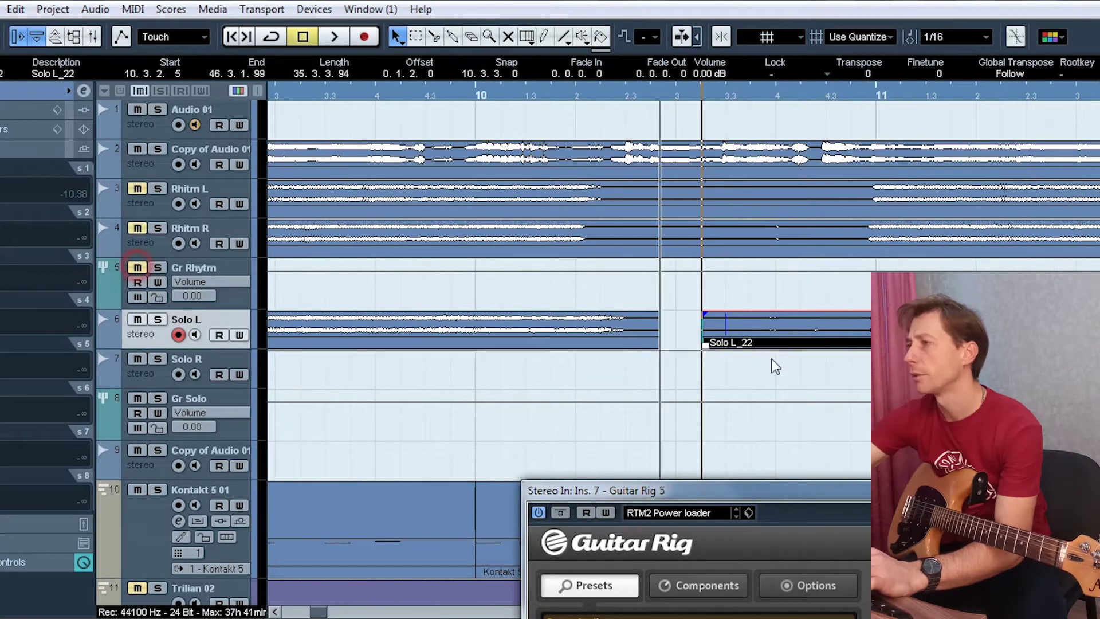
key("space")
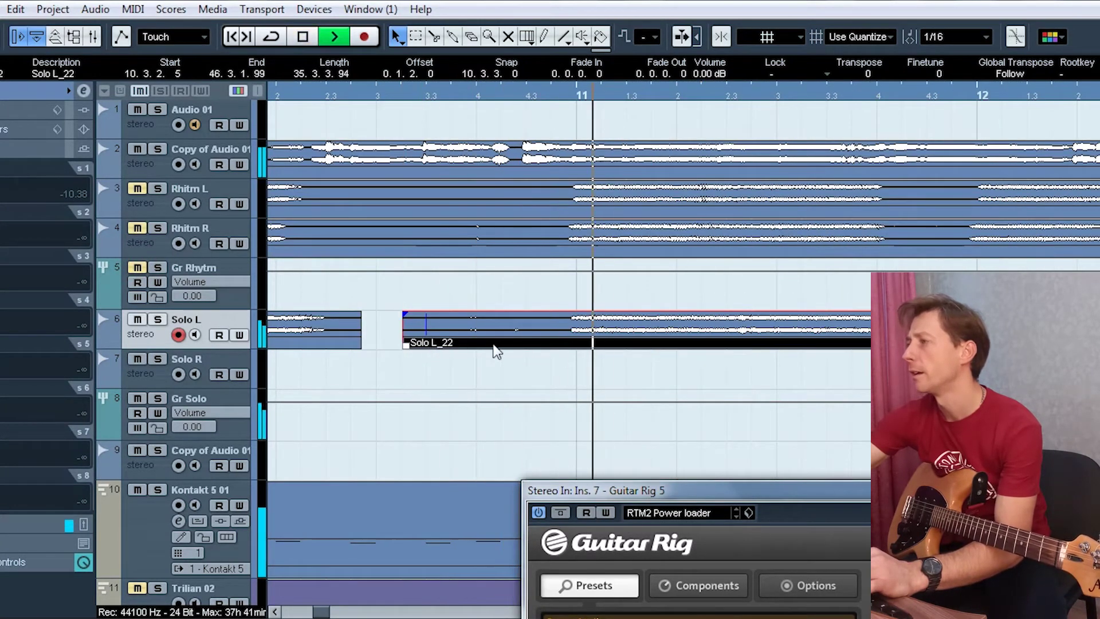
- Trim the start of Solo L_22 to 10.4.4.40 and shift the event to start at 10.4.4.57
left_click_drag(404, 345, 564, 371)
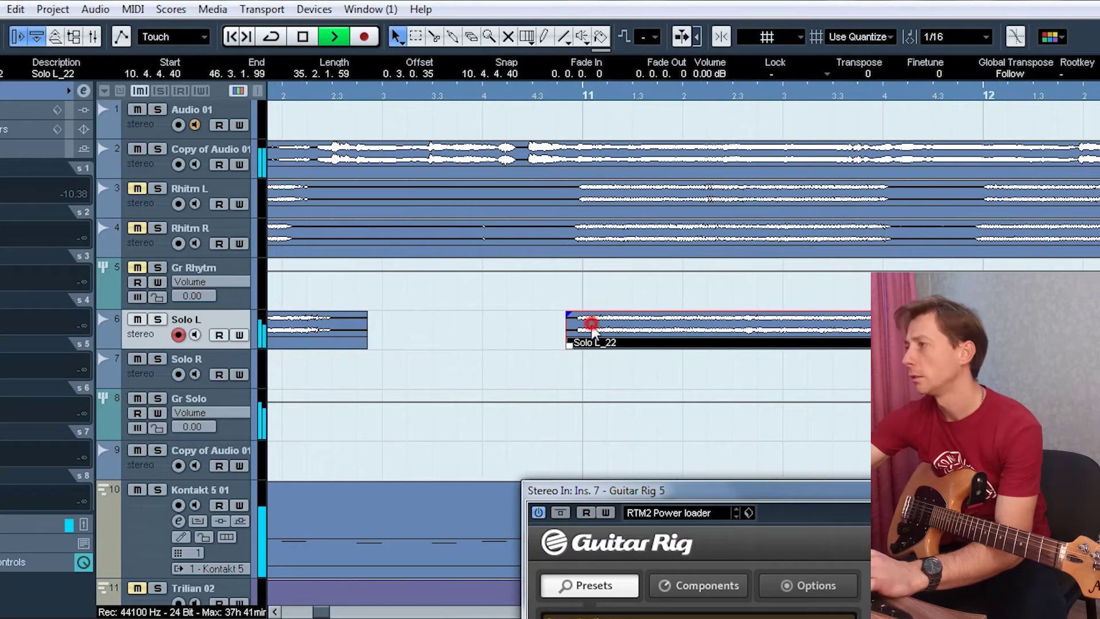
left_click_drag(594, 334, 604, 347)
key("g")
key("g")
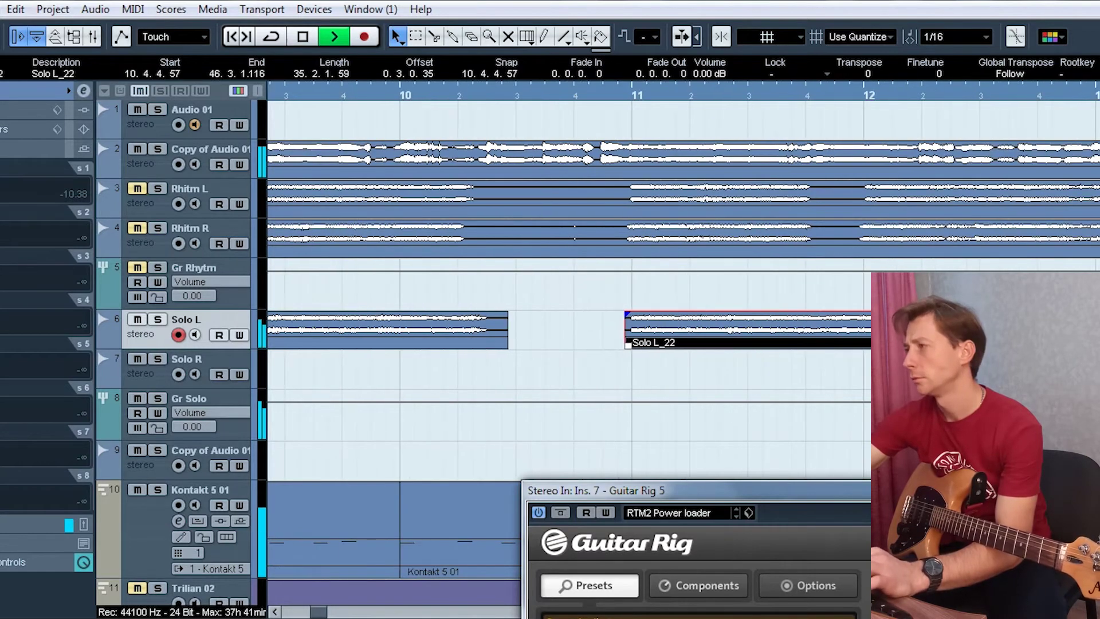
key("h")
key("g")
key("g")
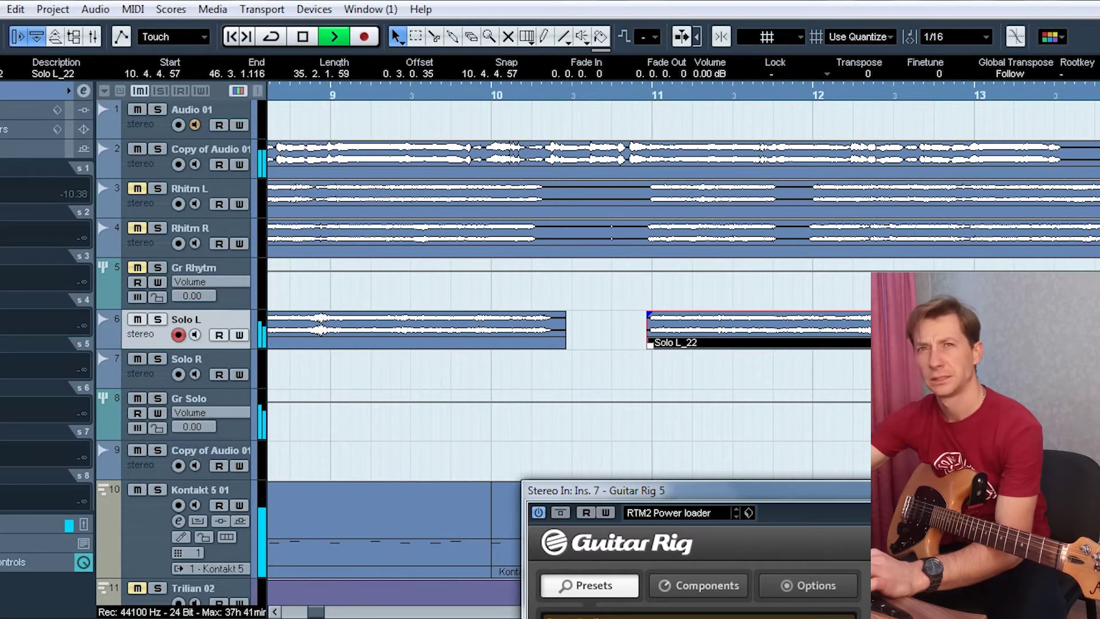
- Stop playback of Solo L_22, return to the project start and select the Solo R track for recording
key("g")
key("g")
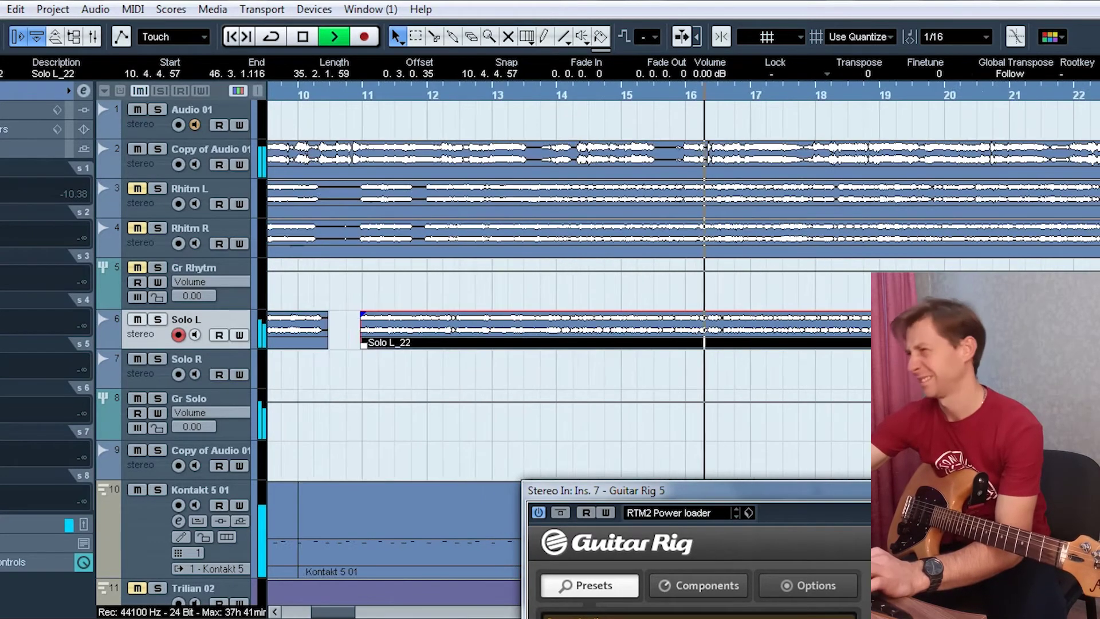
key("g")
key("g")
key("g")
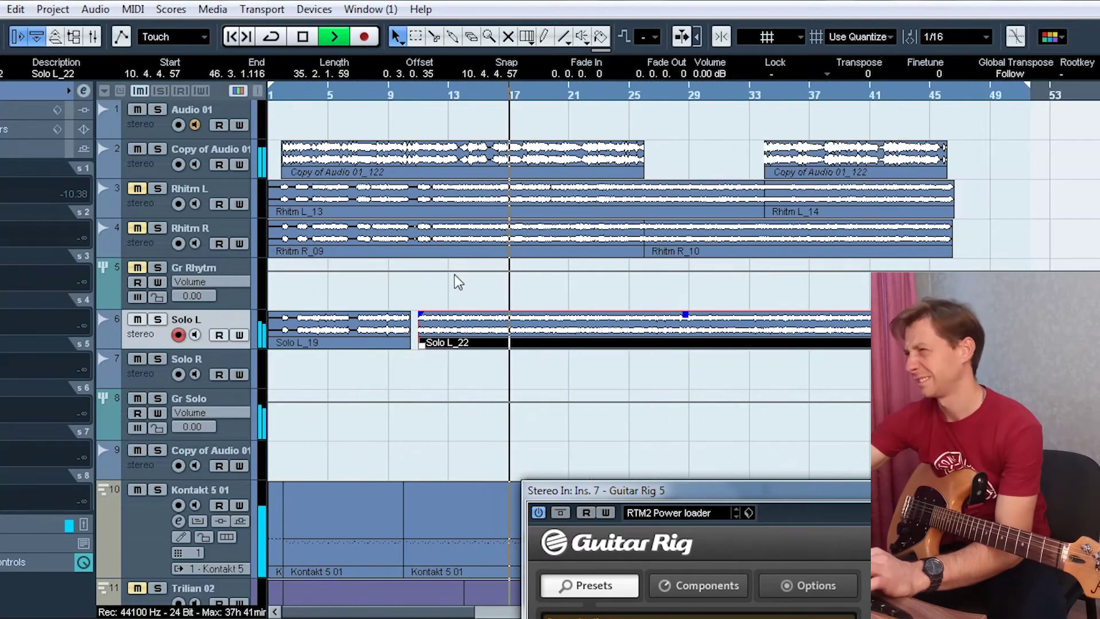
key("space")
key("Home")
key("h")
key("h")
key("h")
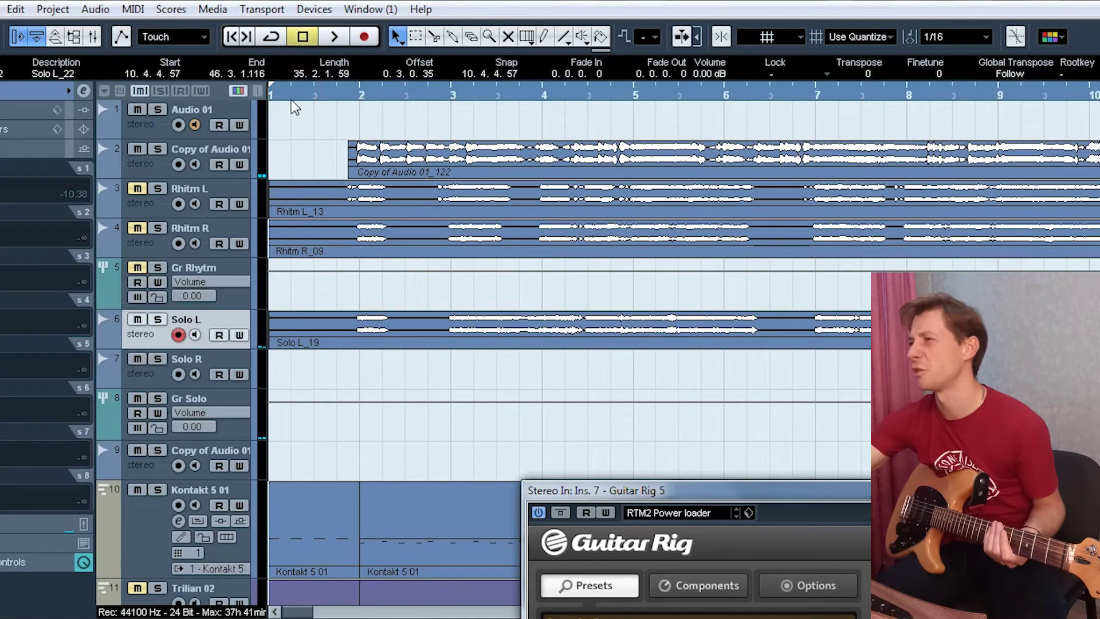
key("g")
key("g")
key("Down")
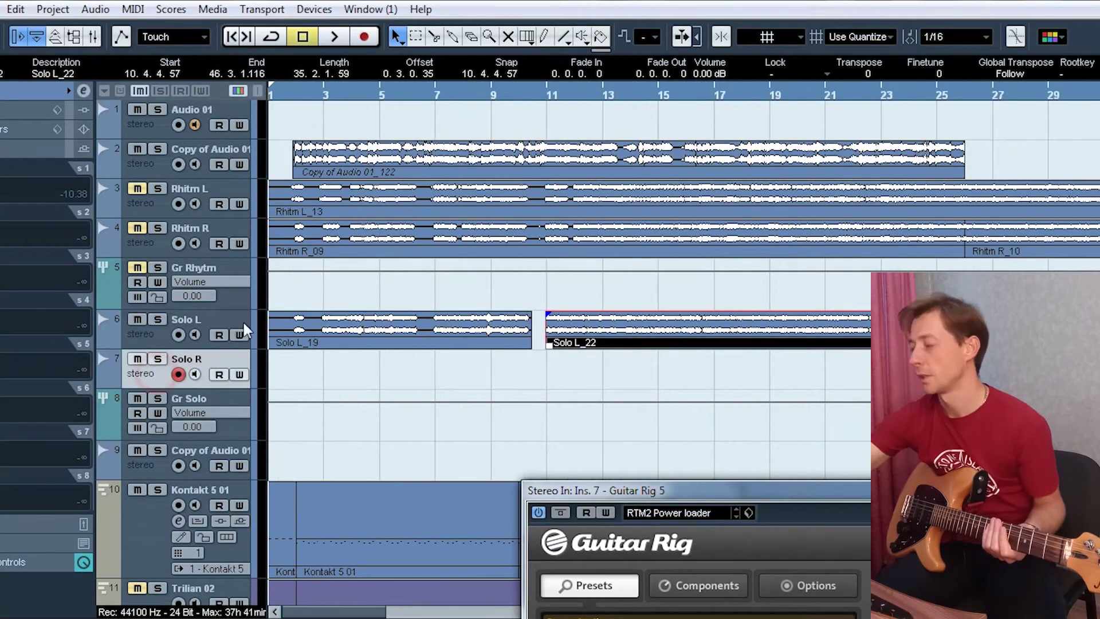
- Try recording the solo part on Solo R from the project start, discarding the take in bar 3
left_click(373, 39)
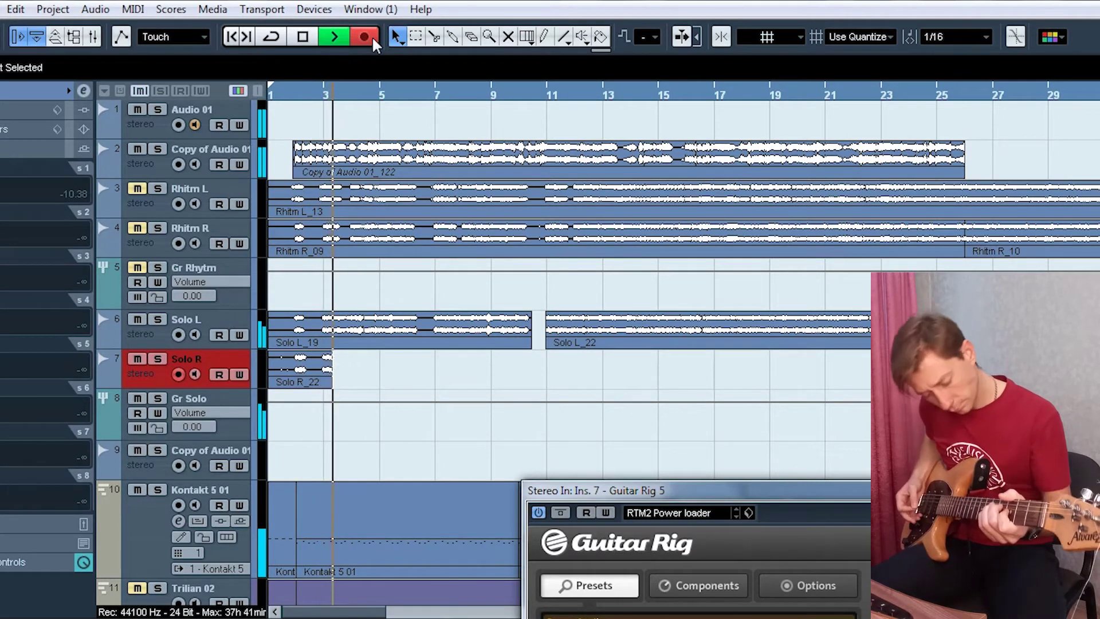
key("space")
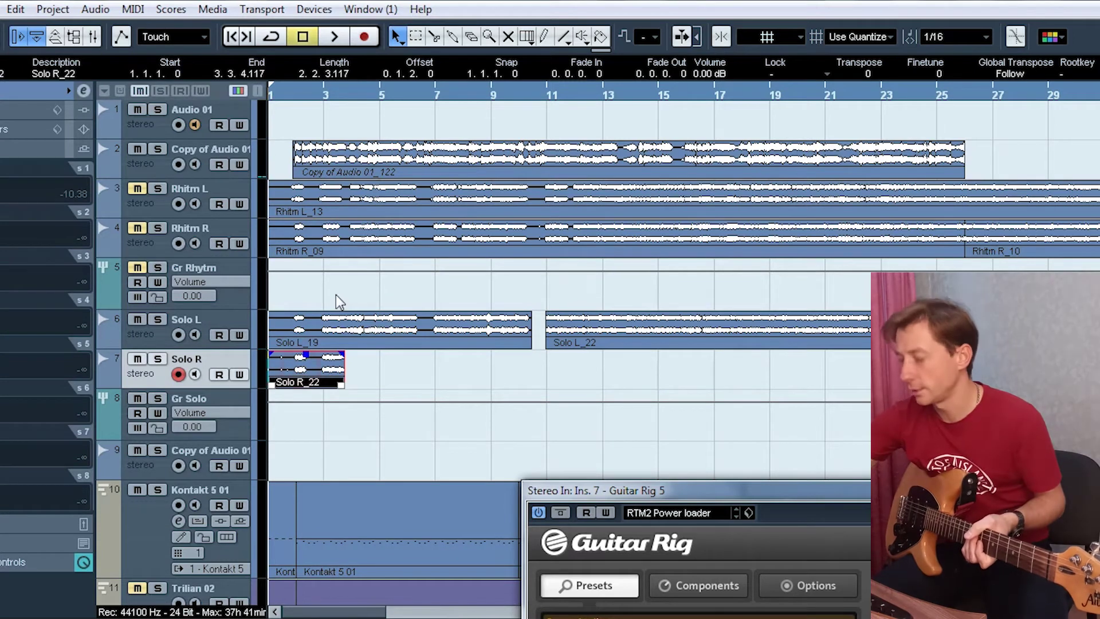
key("Delete")
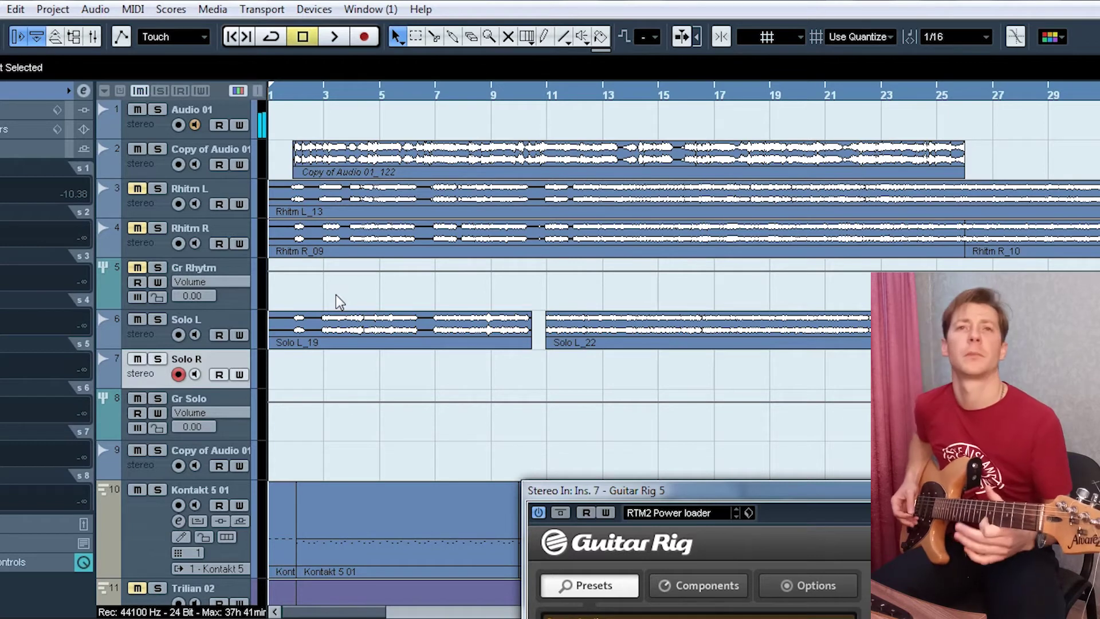
- Try a second Solo R take from the project start, trimming its end to 6.2.4.32 before rehearsing the continuation and deleting the take
left_click(369, 37)
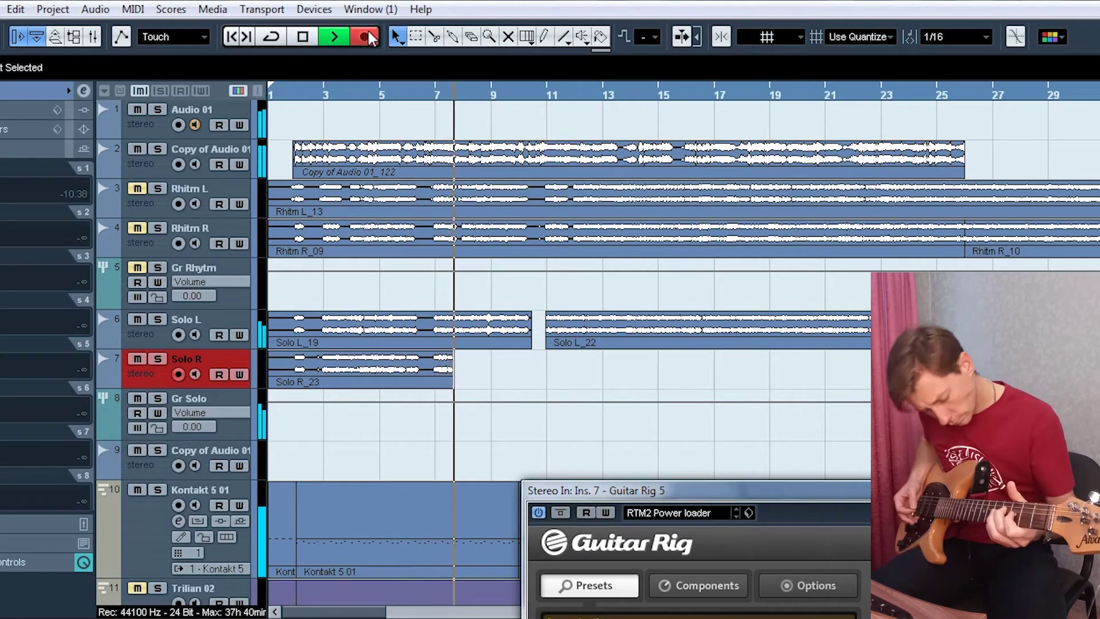
key("space")
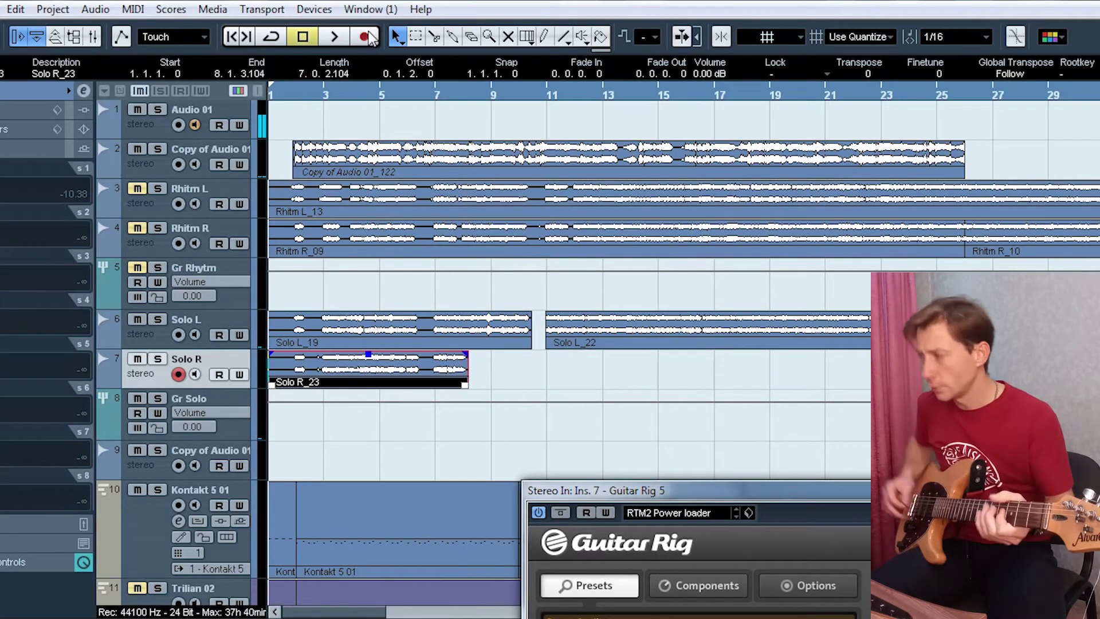
left_click_drag(453, 384, 425, 386)
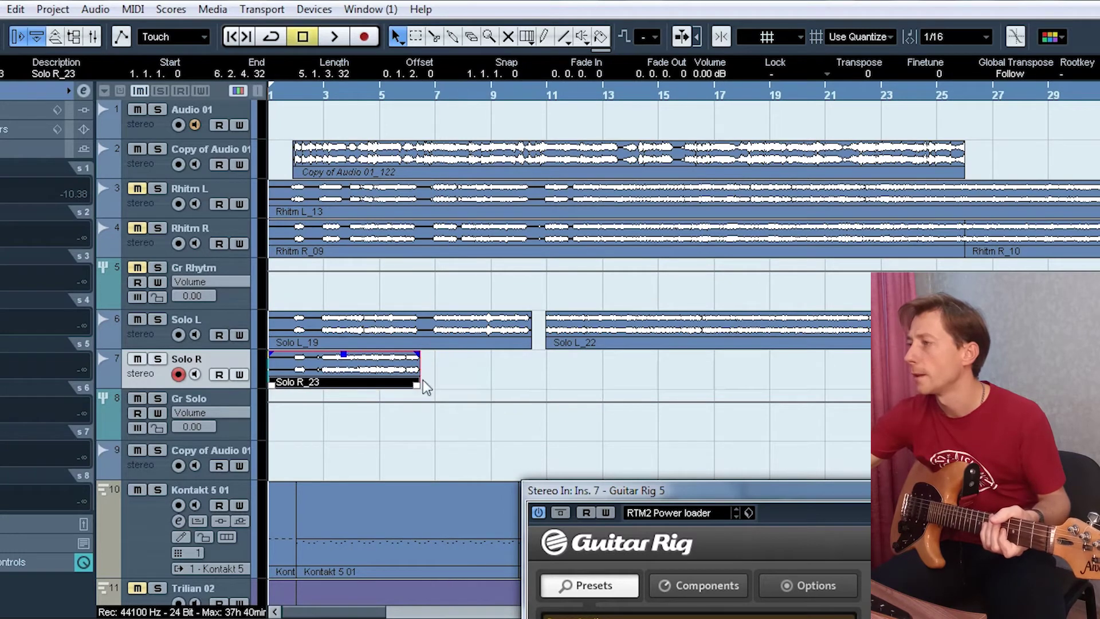
left_click(428, 96)
key("space")
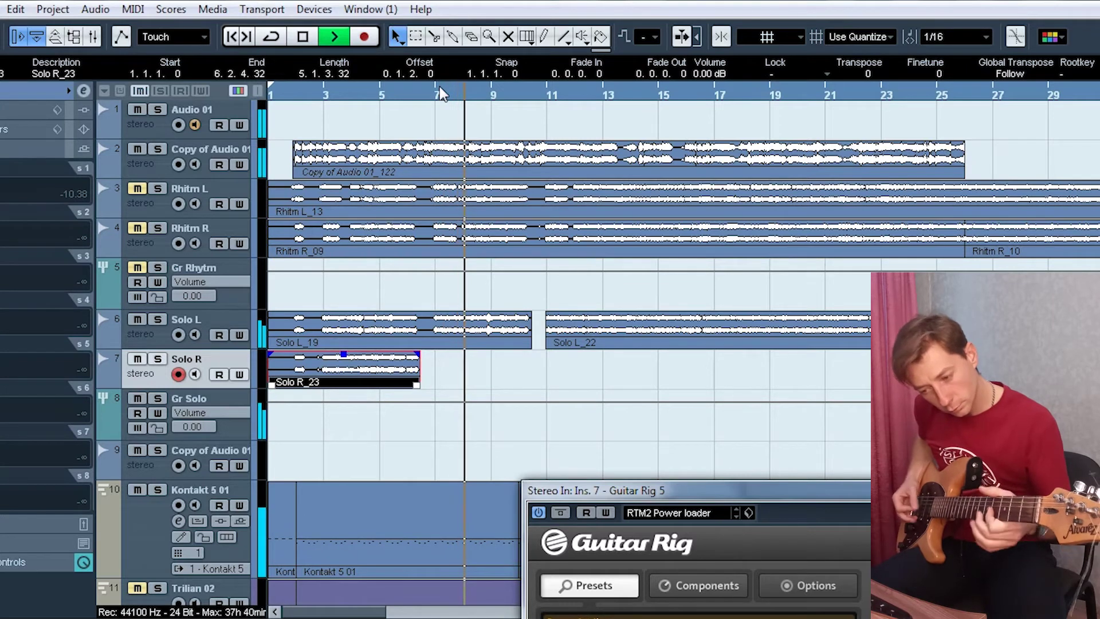
key("space")
key("space")
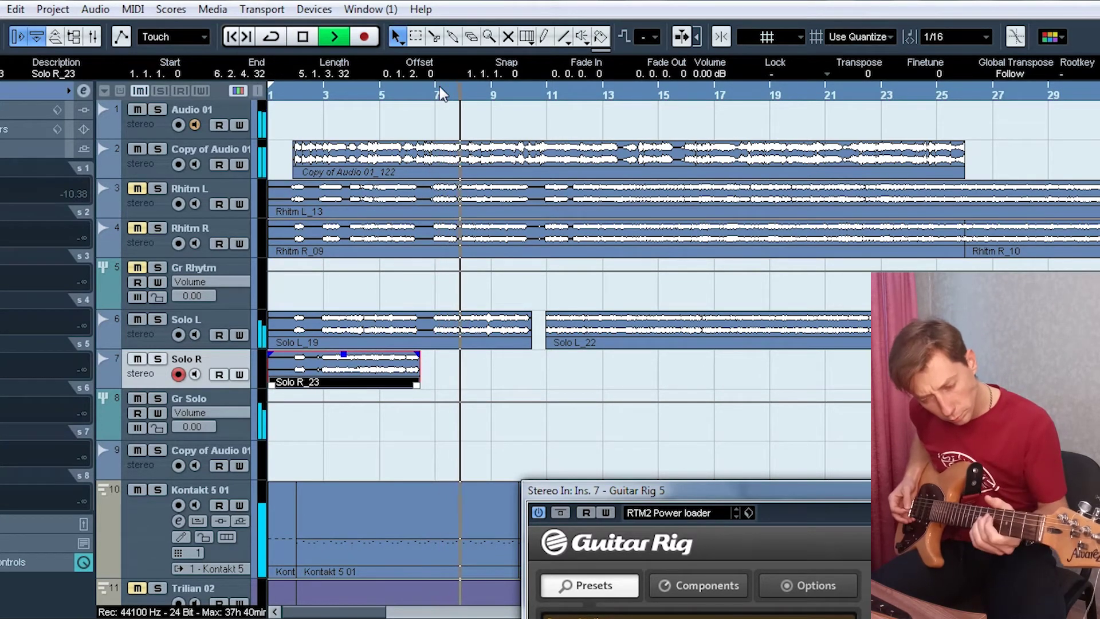
key("space")
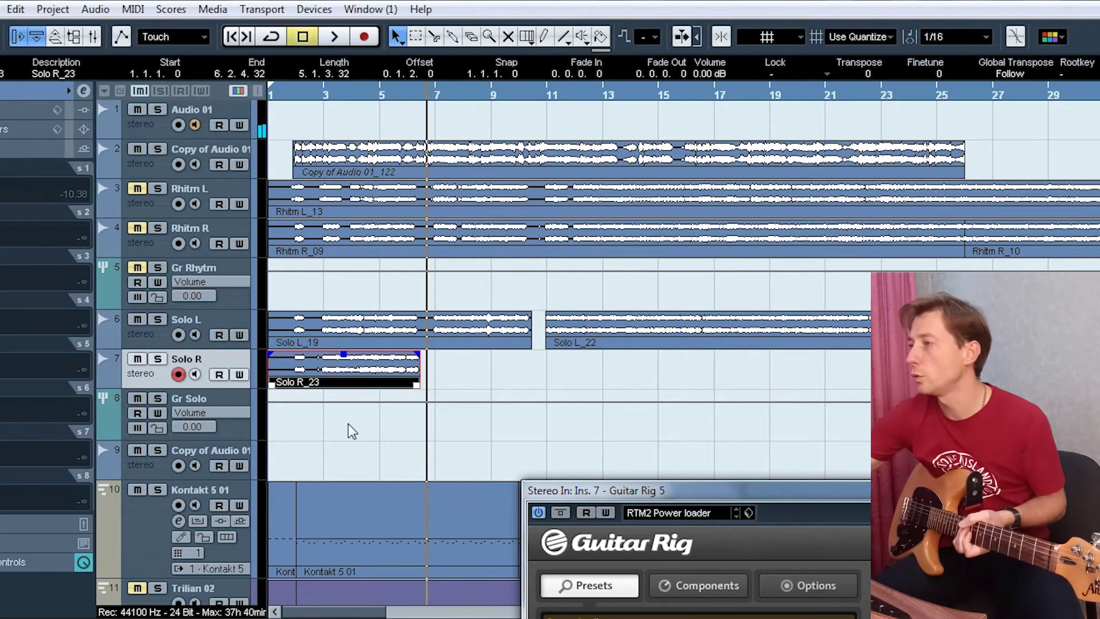
key("Delete")
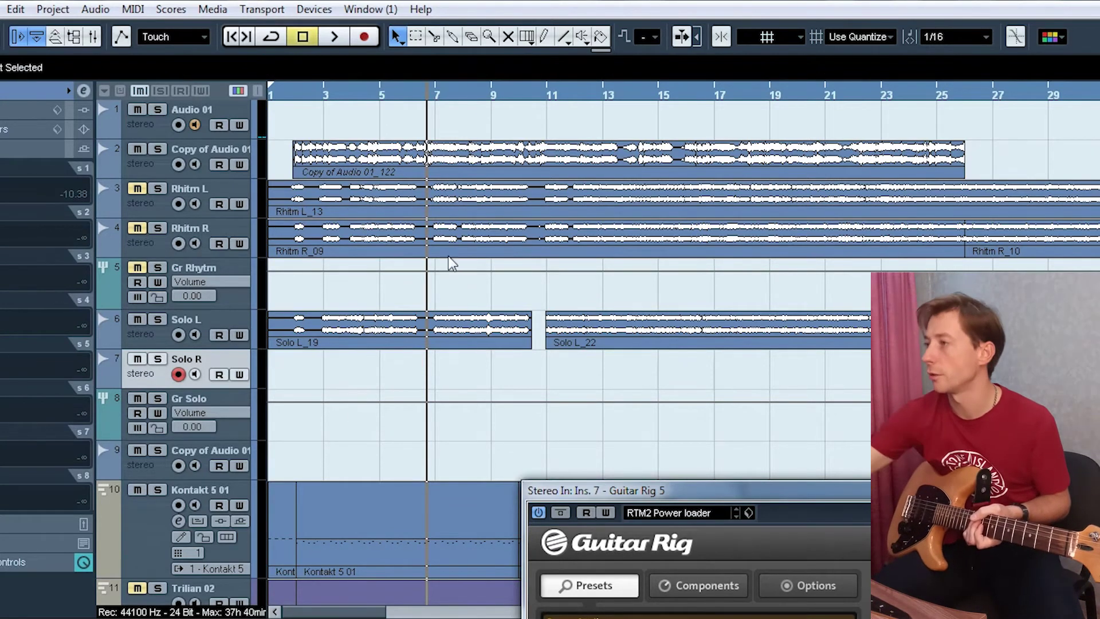
- With the rhythm tracks unmuted, record Solo R from the project start into bar 12 and trim the take's end to 10.2.4.70
left_click(262, 104)
left_click_drag(290, 92, 150, 325)
left_click(141, 371)
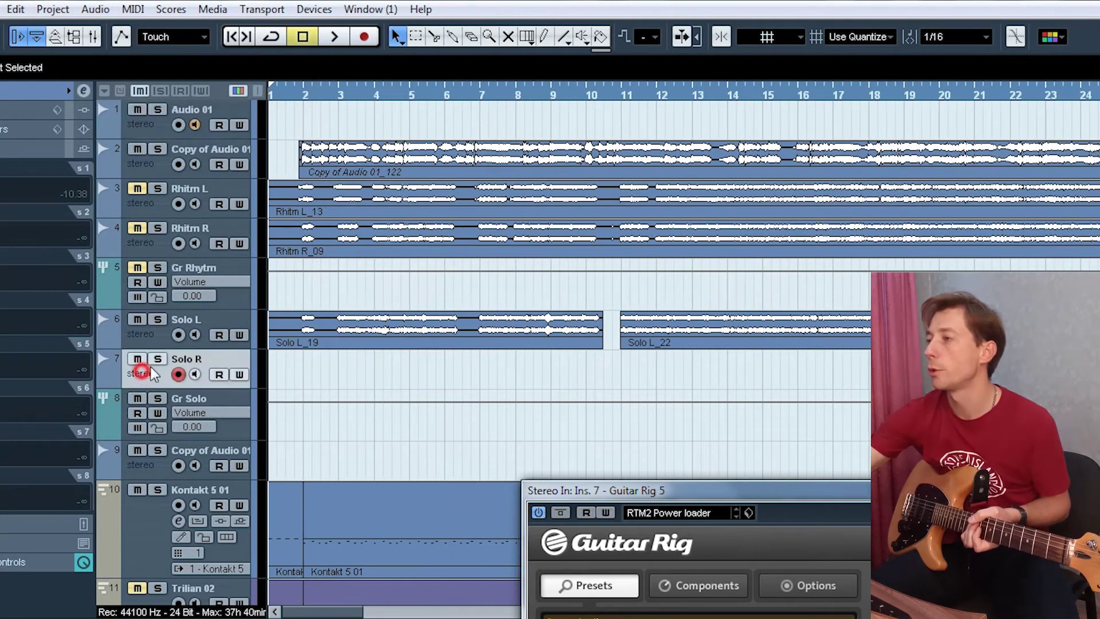
left_click(377, 36)
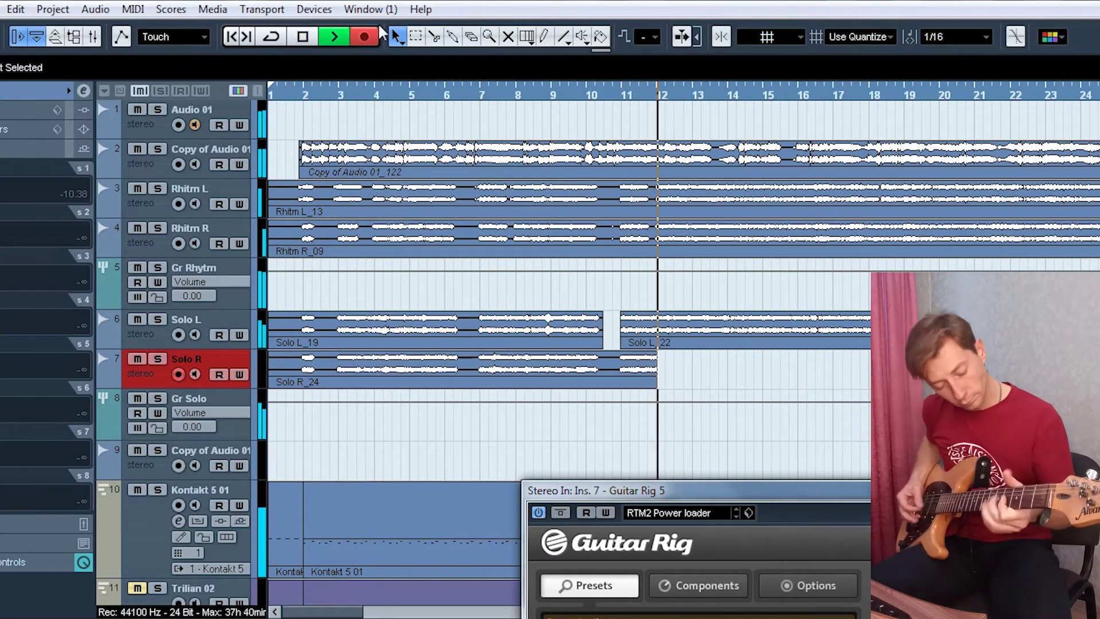
key("space")
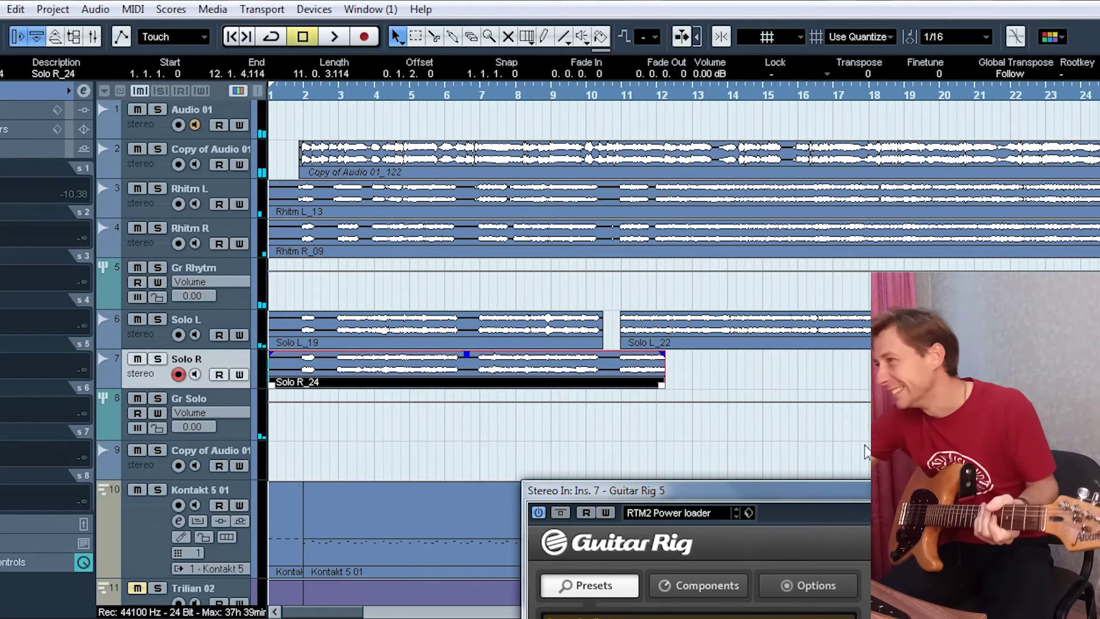
left_click_drag(663, 392, 599, 392)
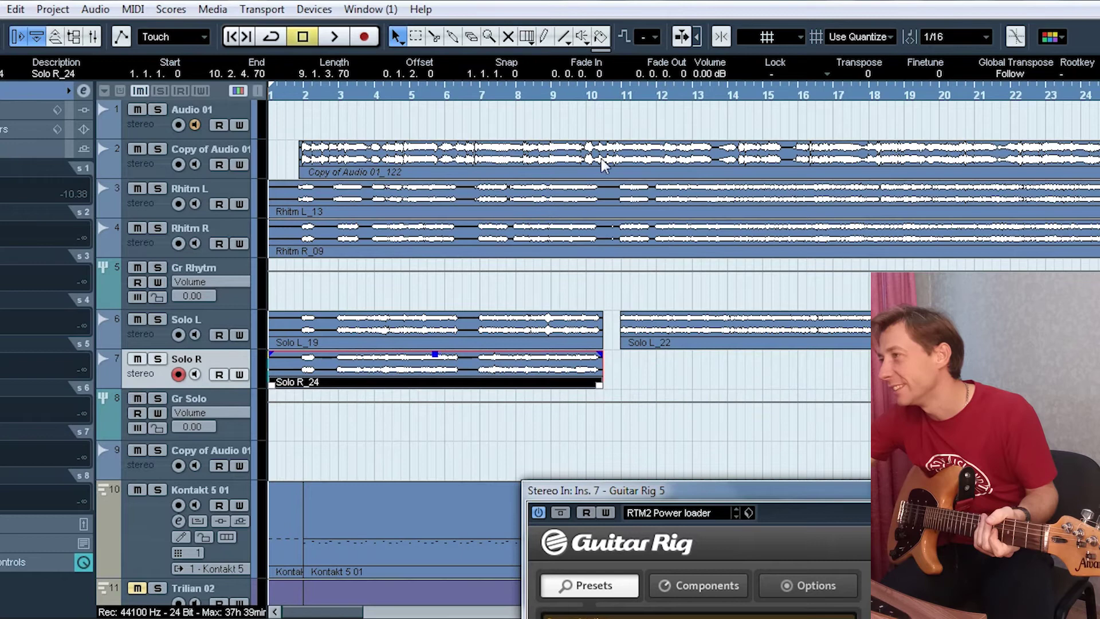
- Try recording the continuation of the solo part on Solo R from bar 10 into bar 14, deleting both takes
left_click(596, 98)
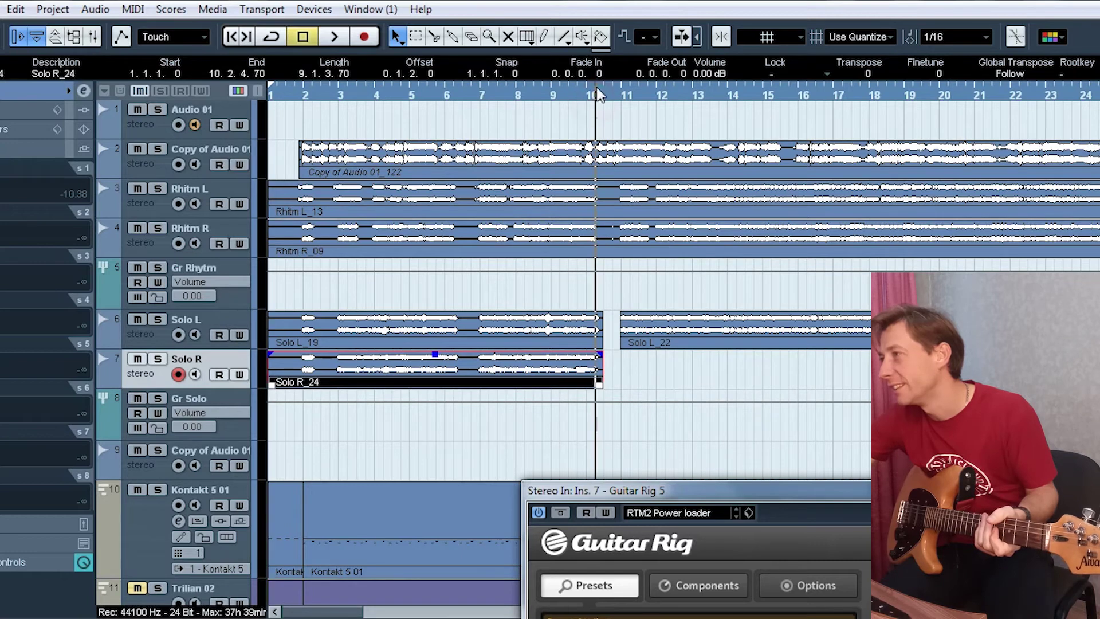
left_click(365, 36)
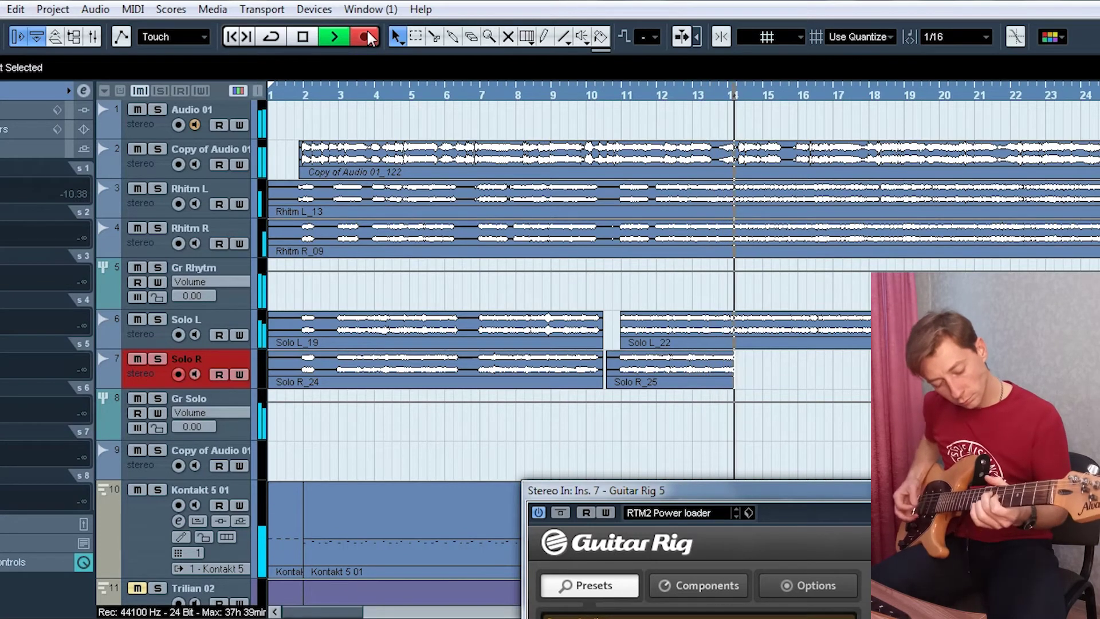
key("space")
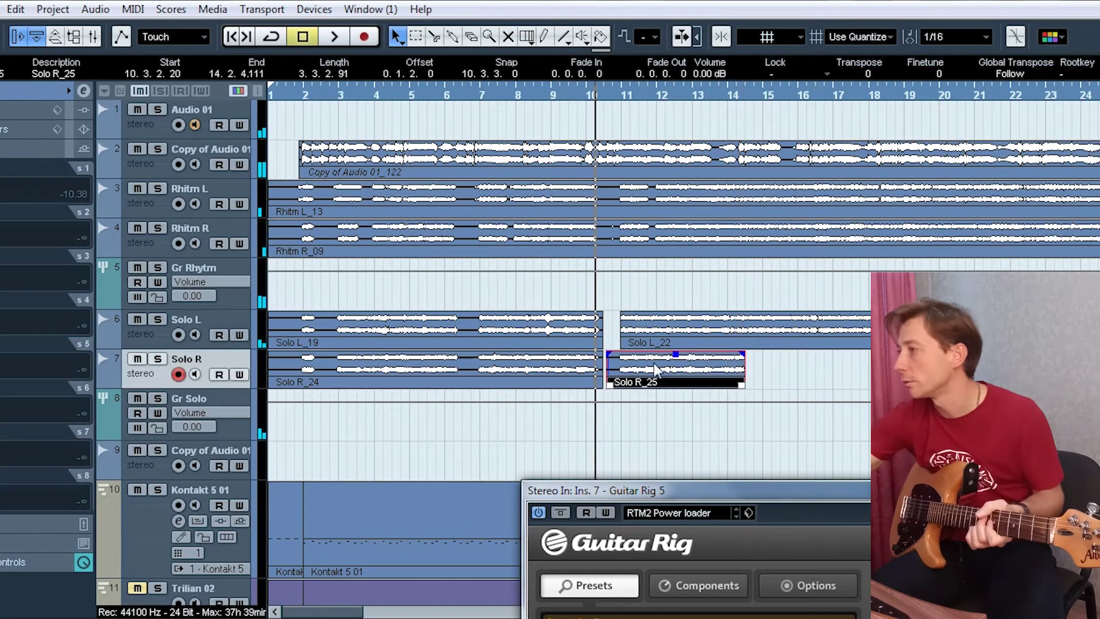
key("Delete")
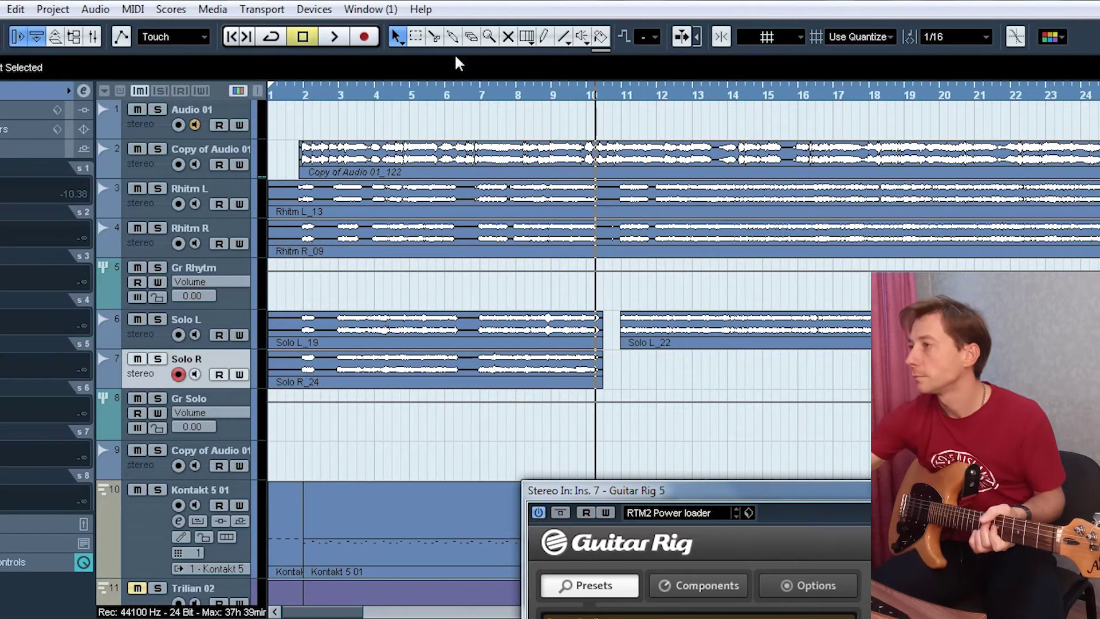
left_click(365, 38)
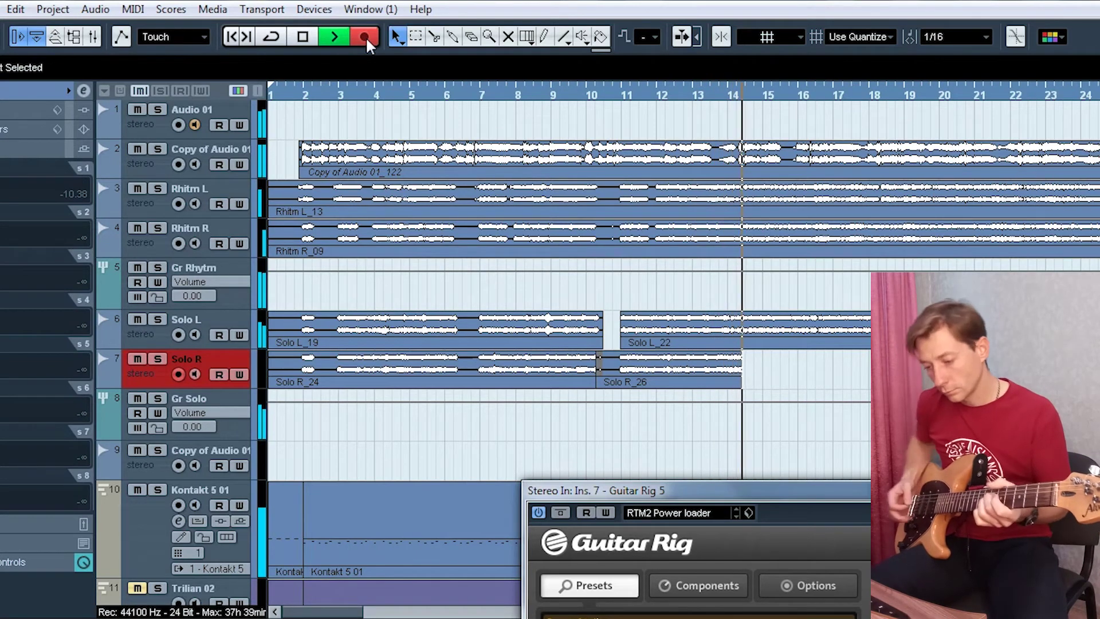
key("space")
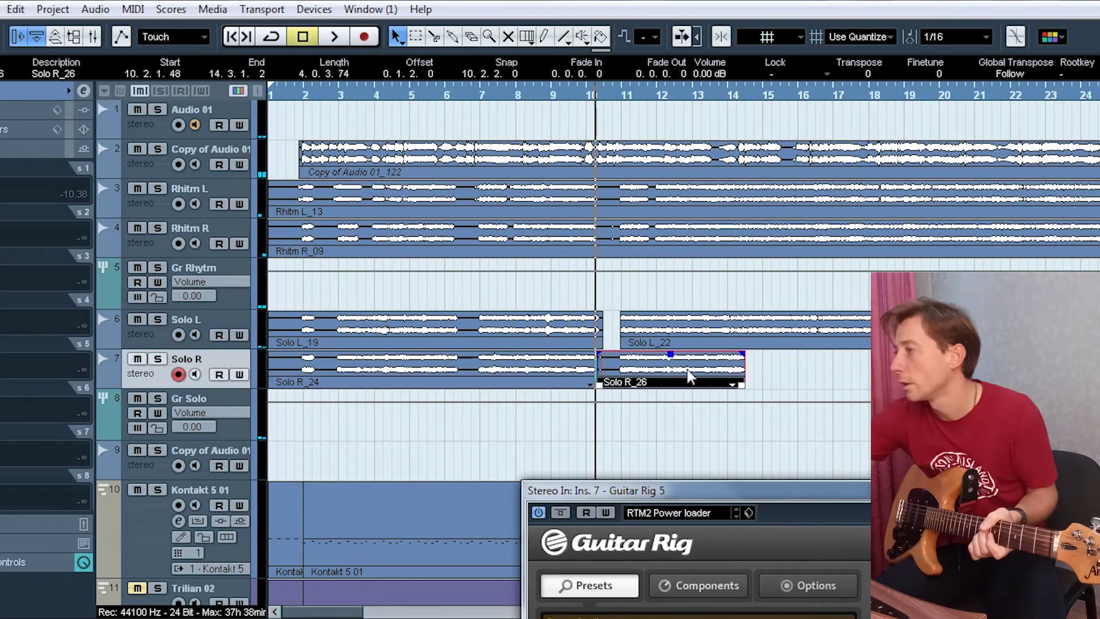
key("Delete")
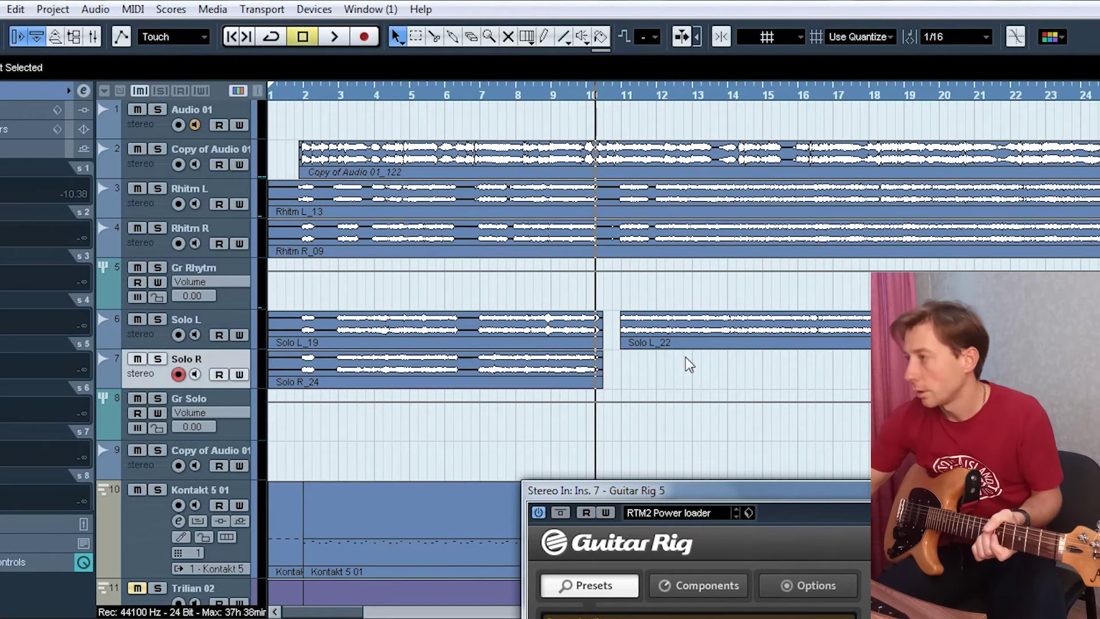
- Check the passage from bar 11 by ear and record the rest of the solo part on Solo R from mid bar 10 into bar 46
left_click(634, 95)
key("space")
left_click(668, 94)
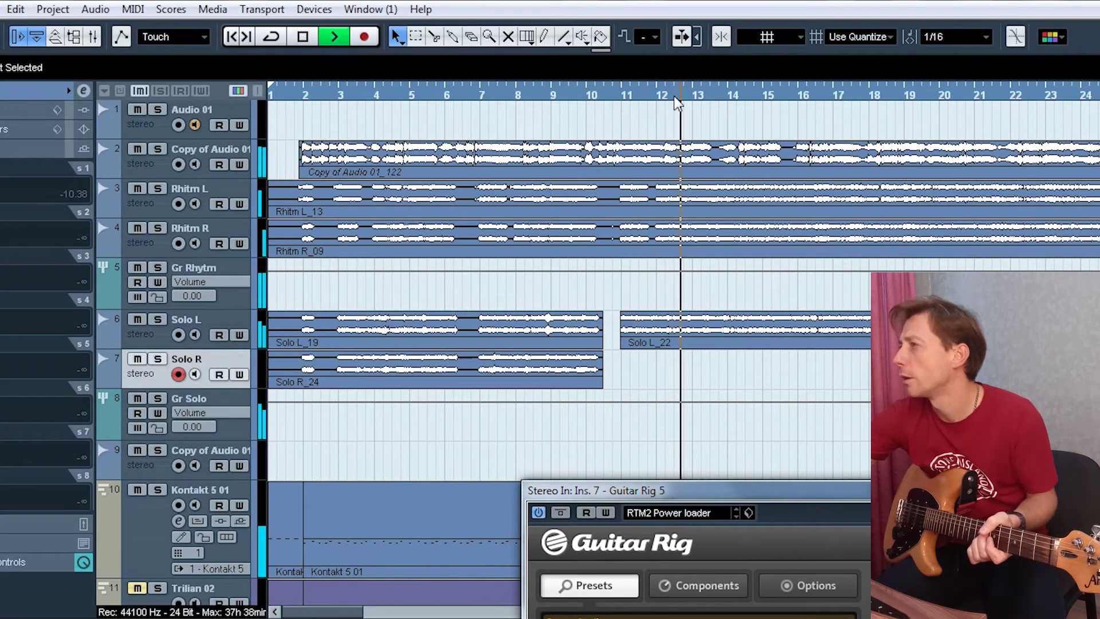
left_click(714, 94)
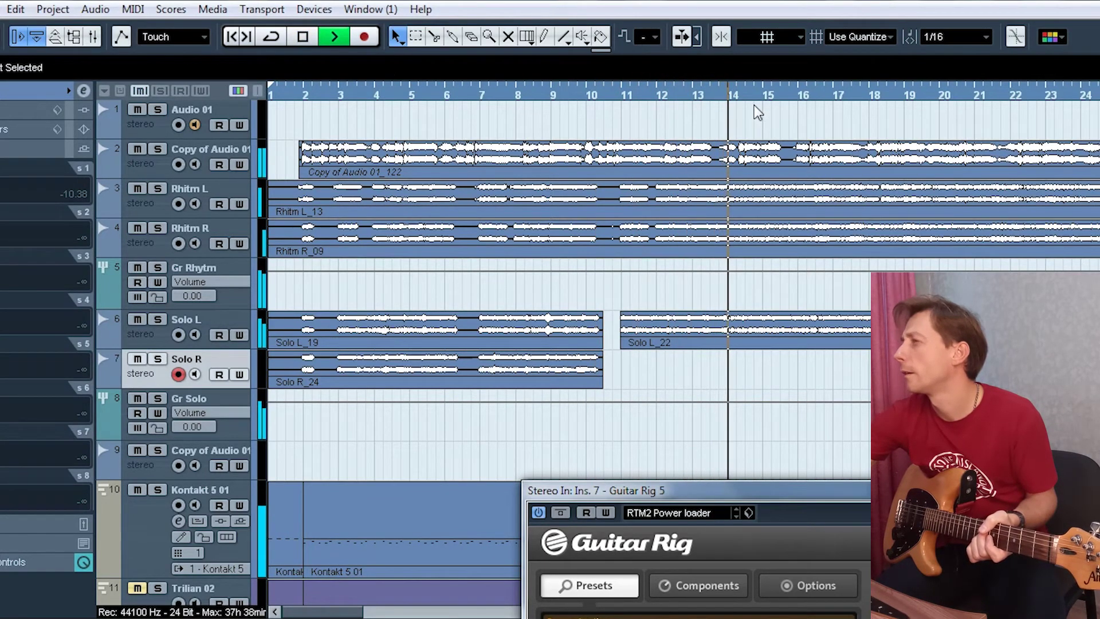
left_click(306, 38)
left_click(604, 95)
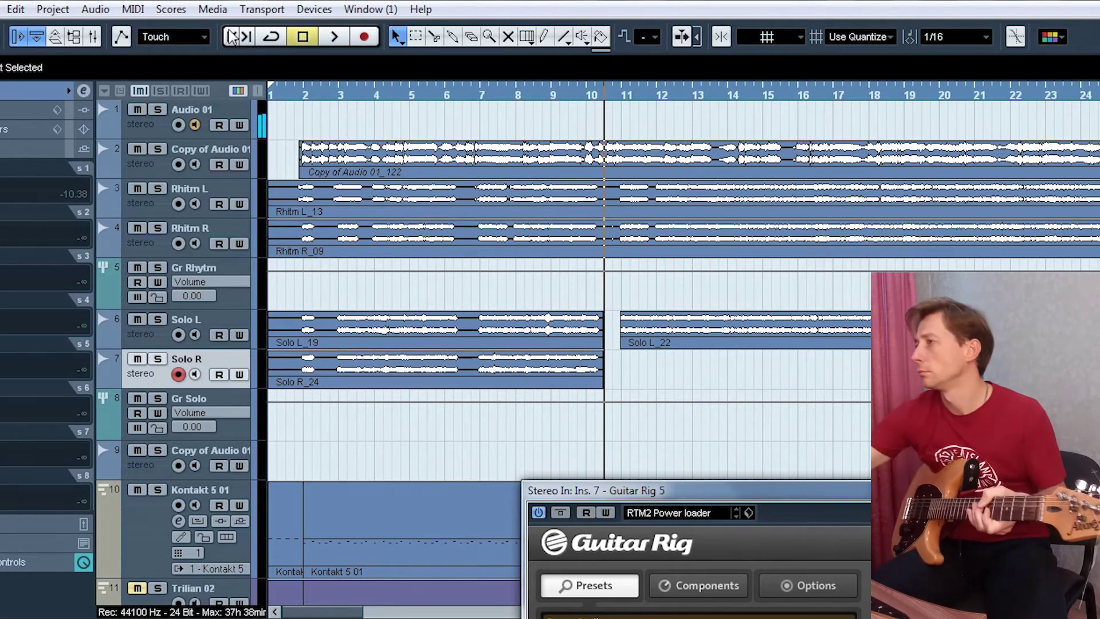
left_click(365, 37)
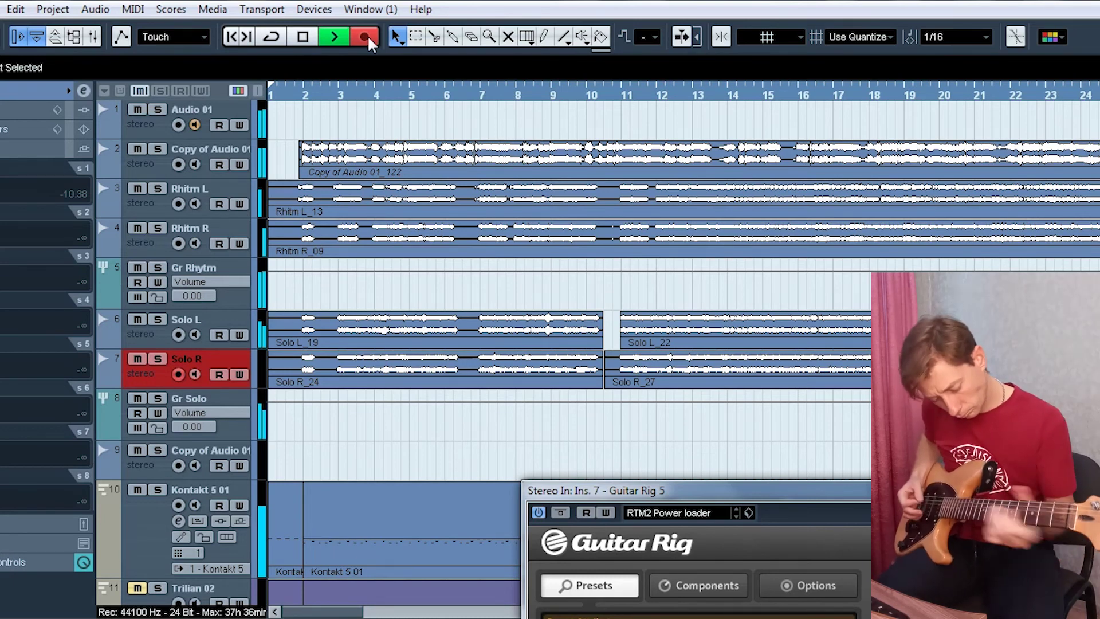
key("space")
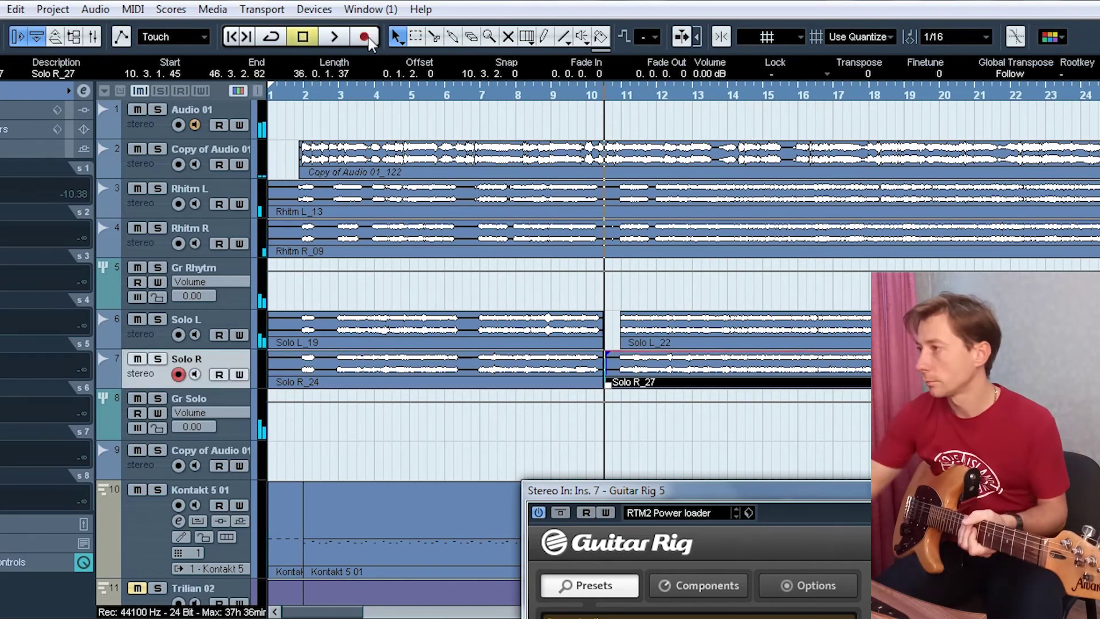
- Trim the start of the Solo R_27 take to 10.4.3.112, close to the start of Solo L_22
key("h")
key("h")
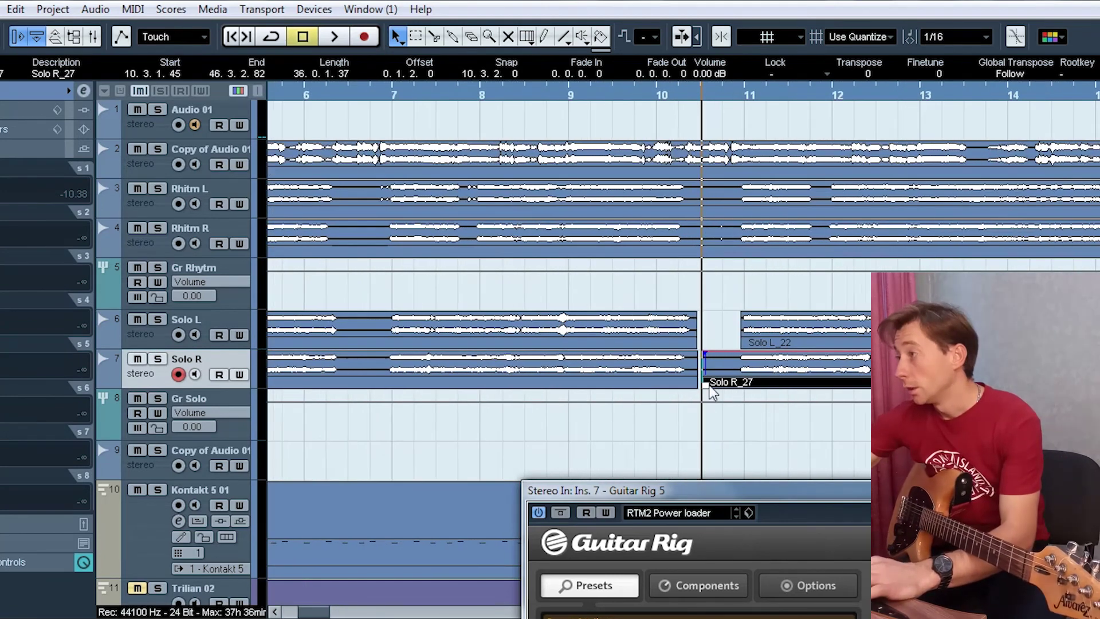
left_click_drag(709, 393, 740, 393)
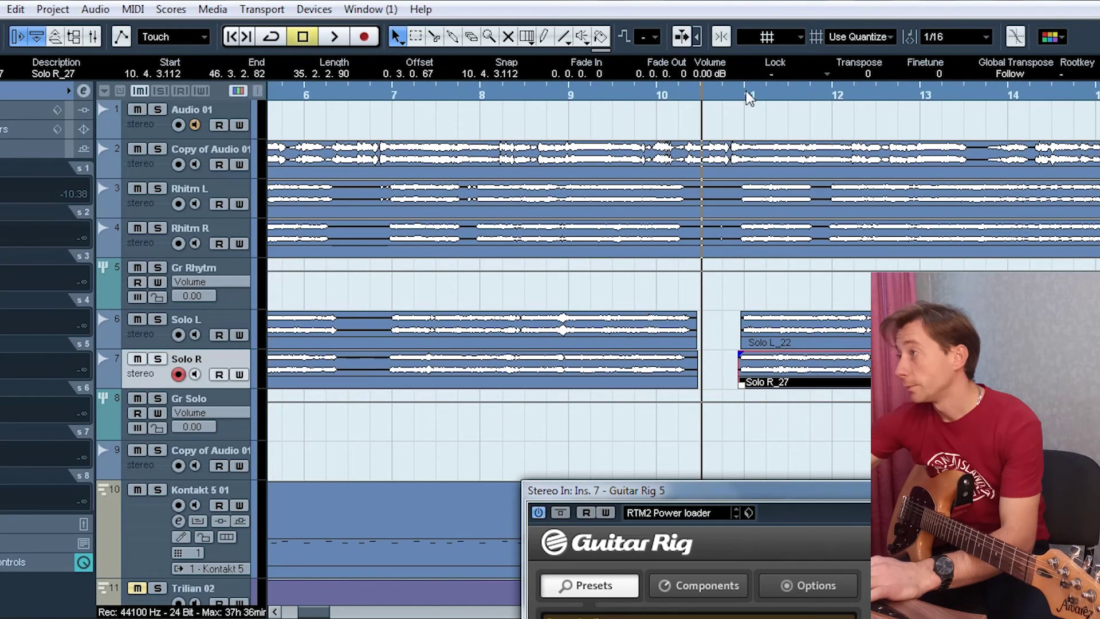
- Mute the Solo L, Rhitm L, Rhitm R and Gr Rhytm tracks and play the Solo R_27 take from around bar 11
key("h")
key("h")
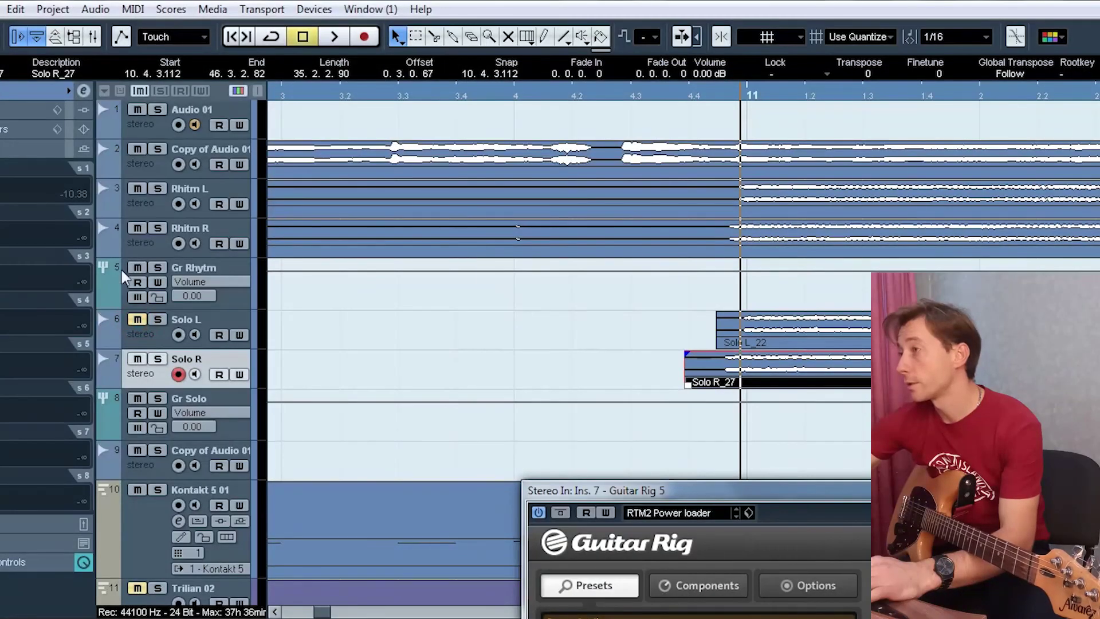
key("space")
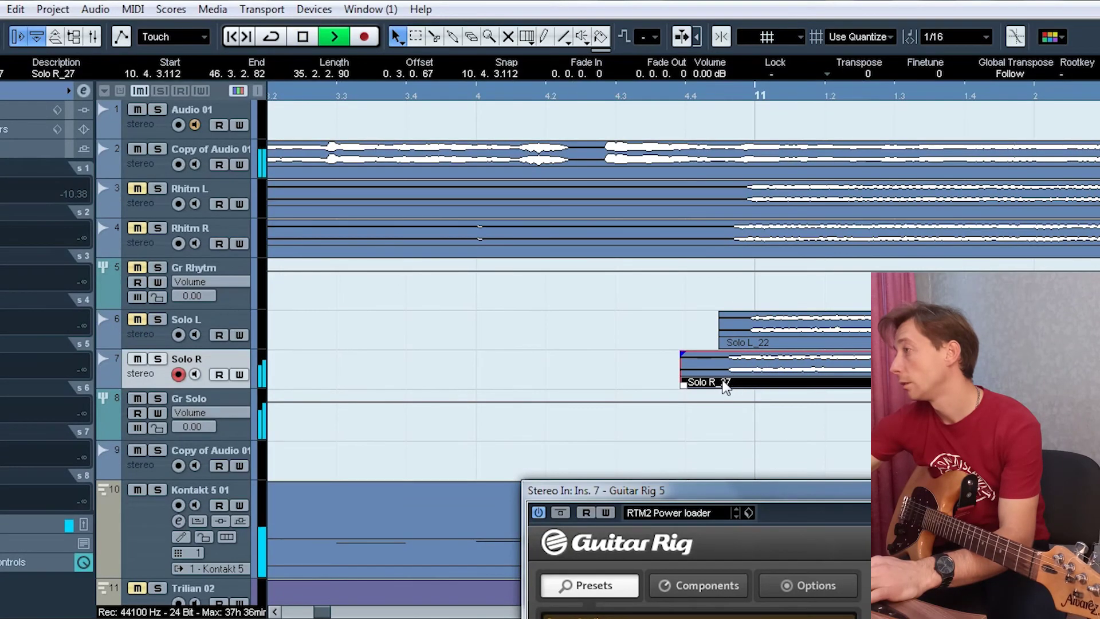
key("g")
key("g")
key("g")
key("h")
key("h")
key("h")
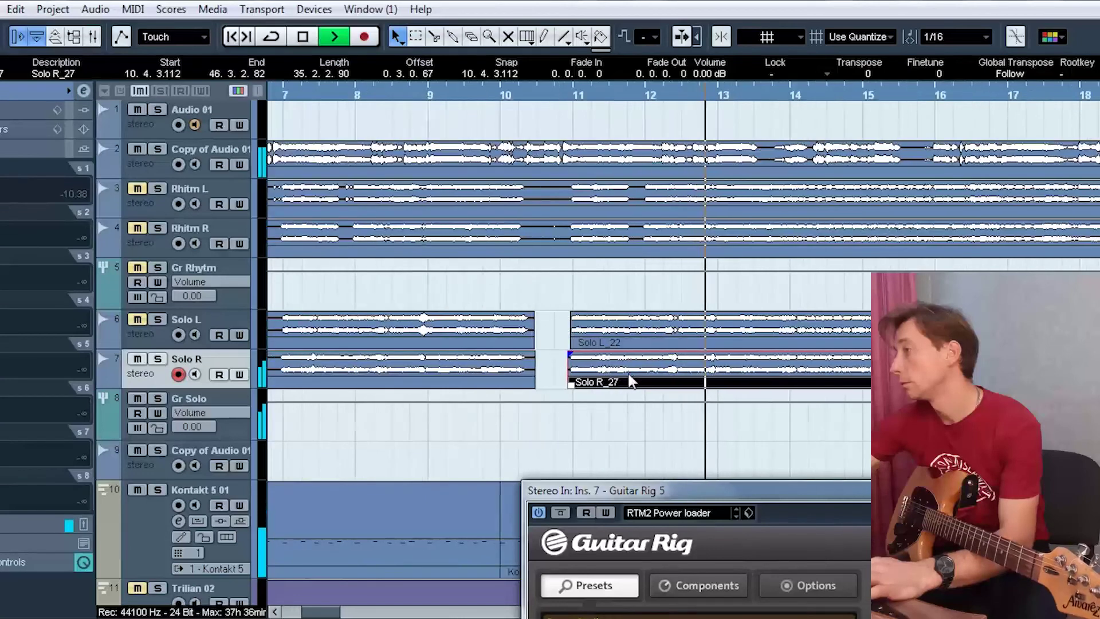
- Shift the Solo R_27 take slightly later so that it starts at 10.4.4.5, checking its timing during playback
key("h")
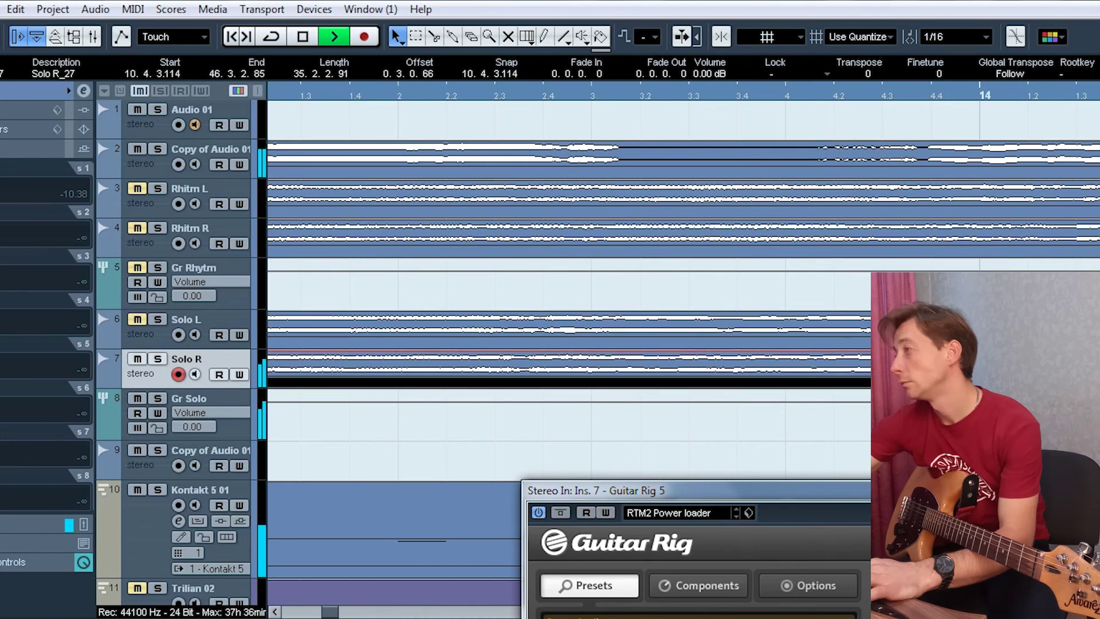
scroll(567, 286, "down", 1)
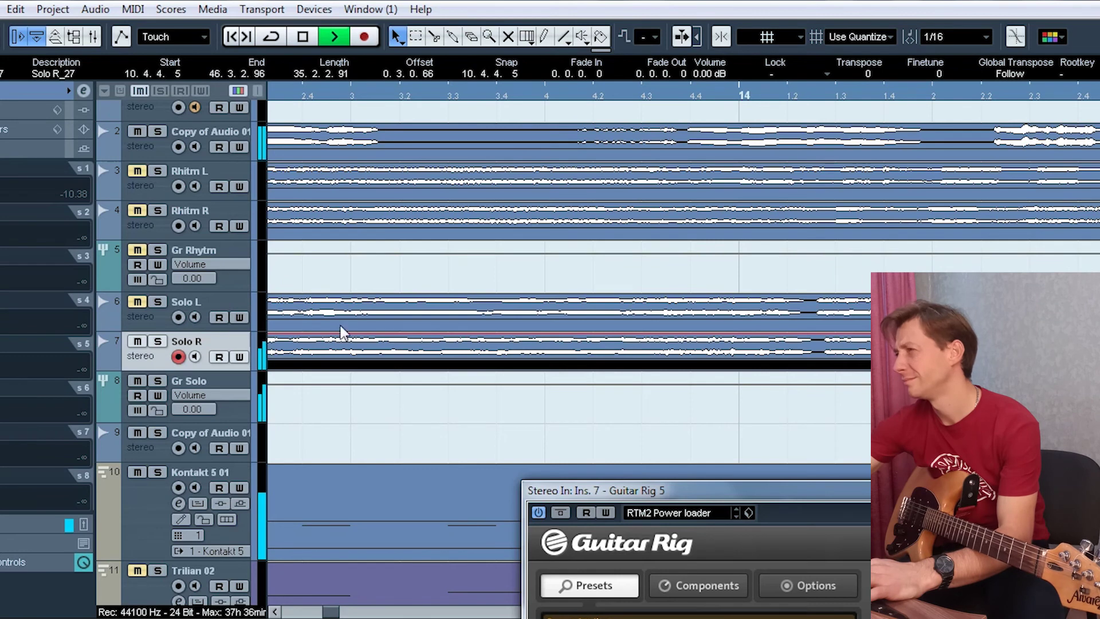
- Mute Solo R, unmute Solo L and shift the Solo L_22 take slightly later to start at 10.4.4.66
left_click(137, 341)
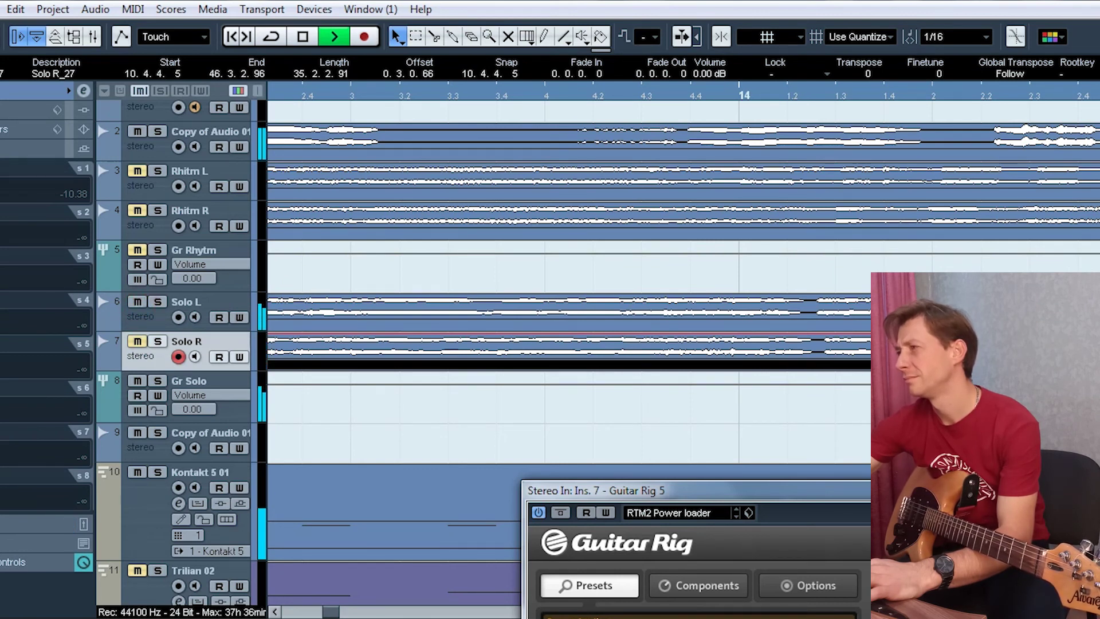
left_click(567, 310)
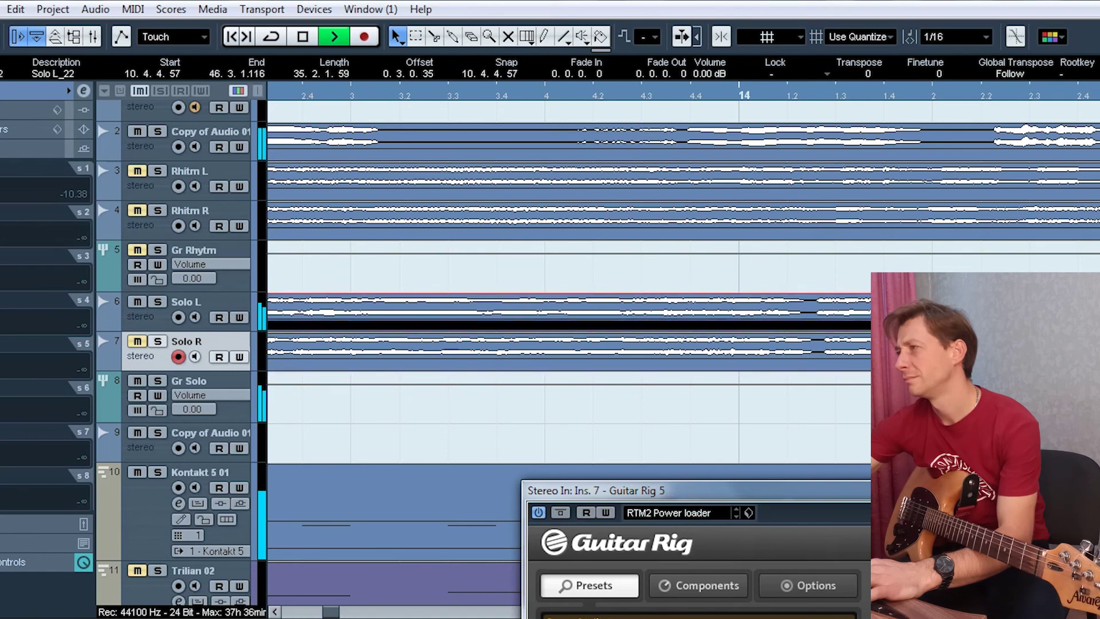
left_click_drag(567, 309, 571, 309)
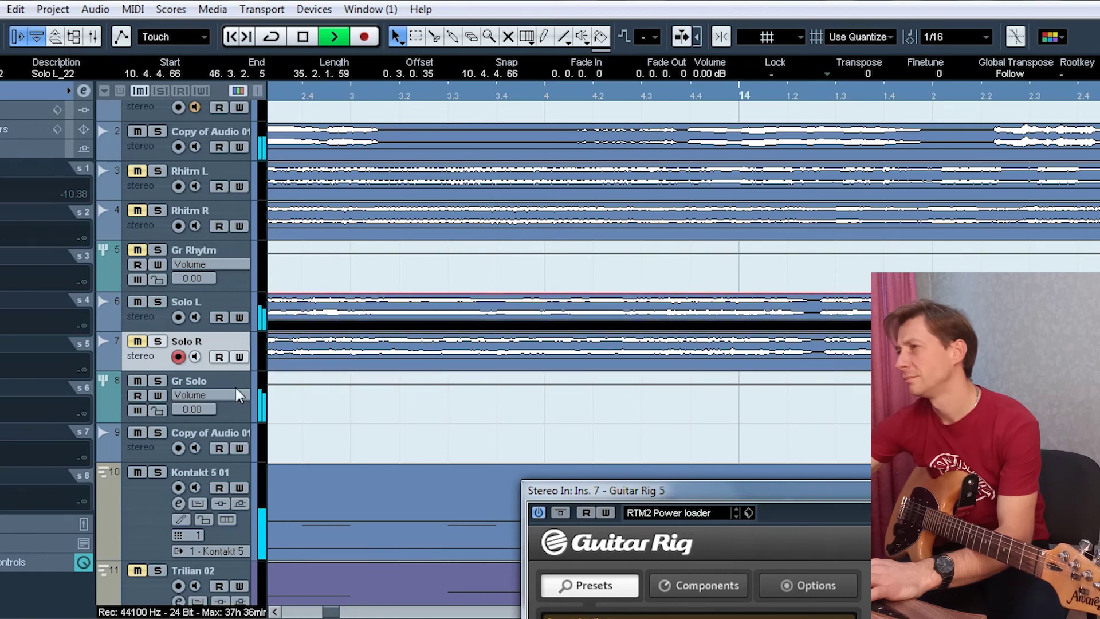
- Unmute the Solo R, Rhitm L, Rhitm R and Gr Rhytm tracks, check the aligned takes in the full mix and stop playback
left_click(136, 347)
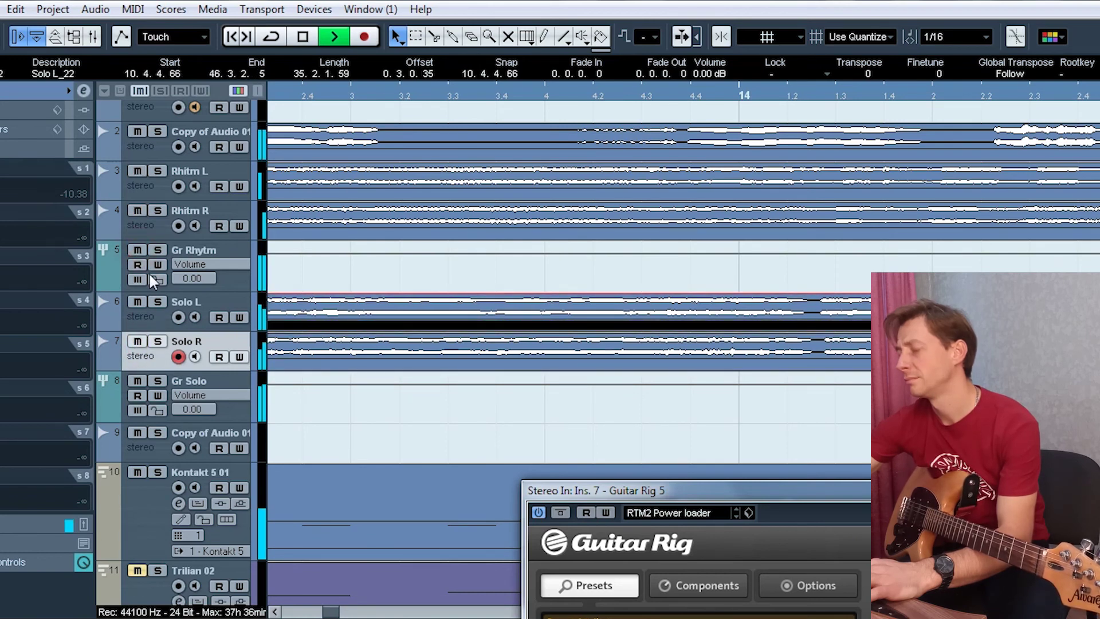
key("g")
key("g")
key("g")
key("g")
key("g")
key("g")
key("g")
key("g")
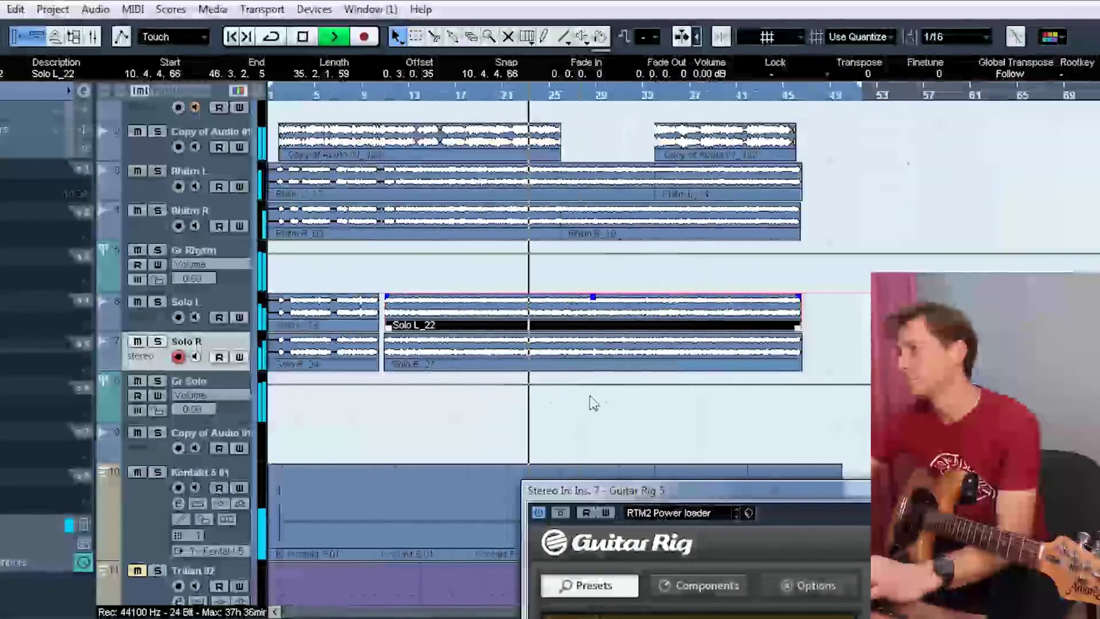
key("space")
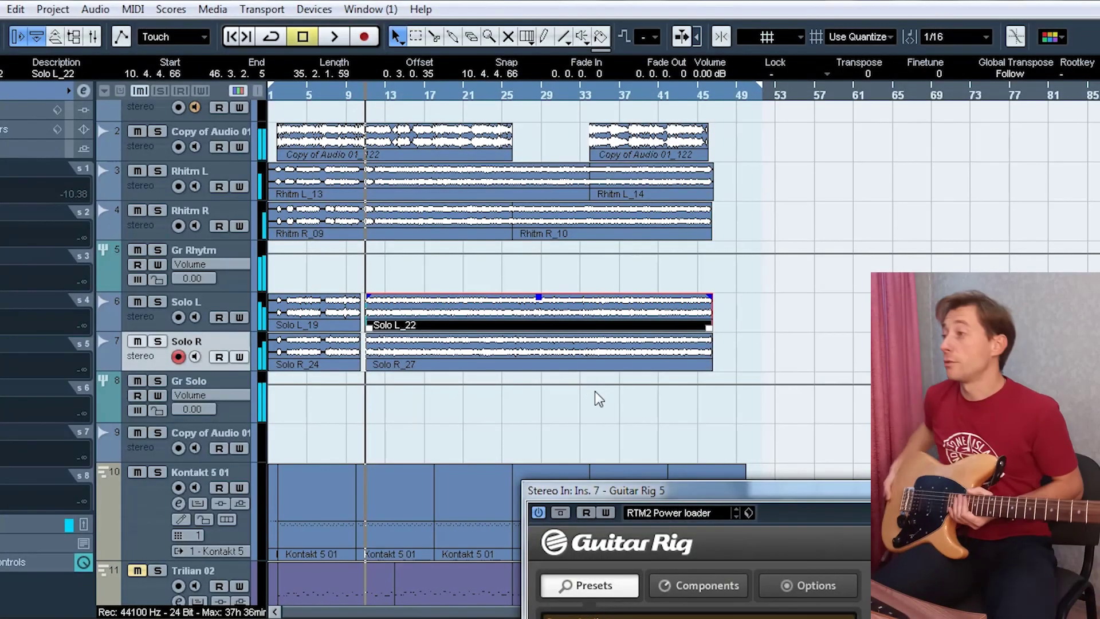